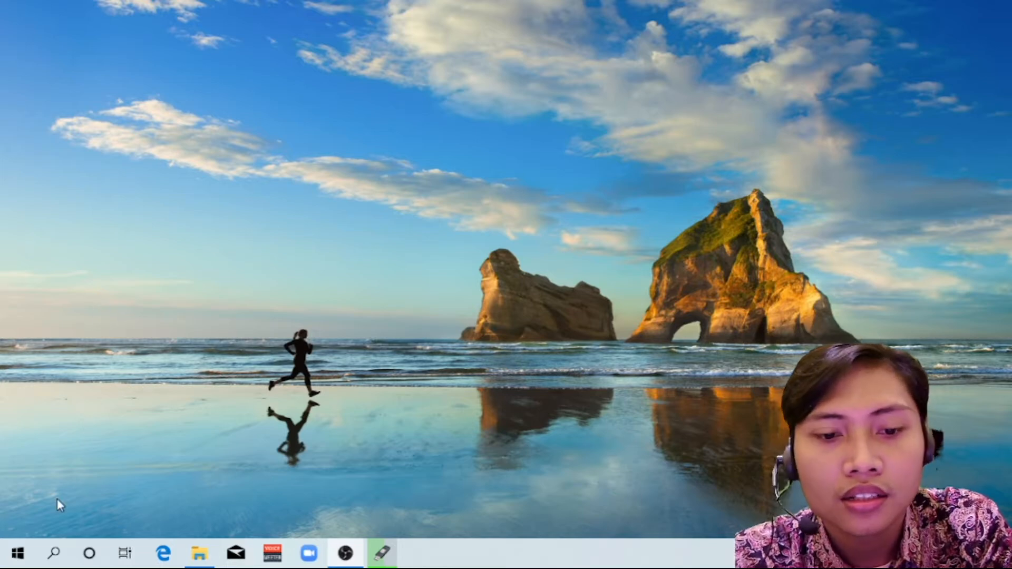
Launch Microsoft Access 2010 from the Microsoft Office program group
click(12, 562)
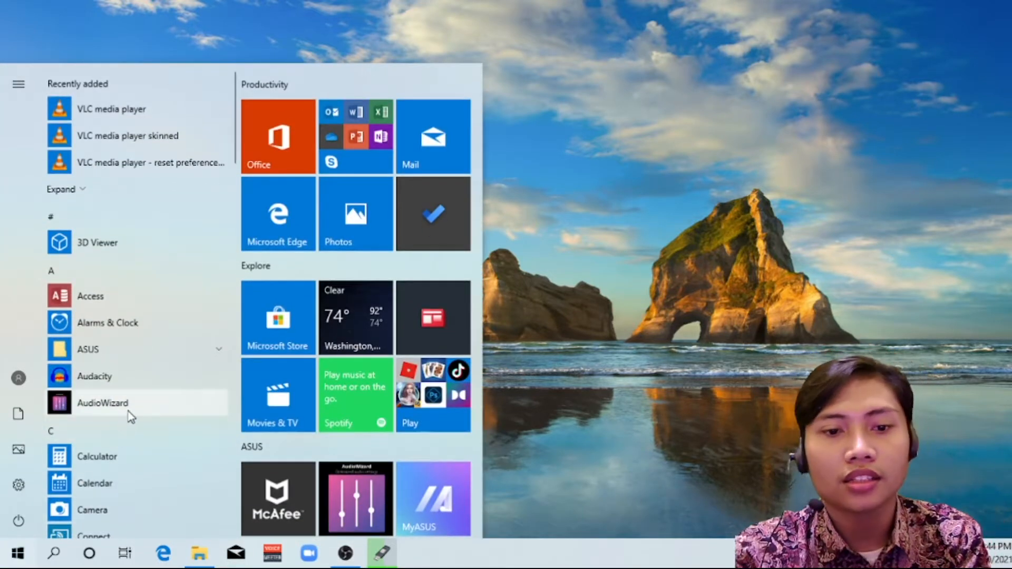
scroll(130, 417, down, 7)
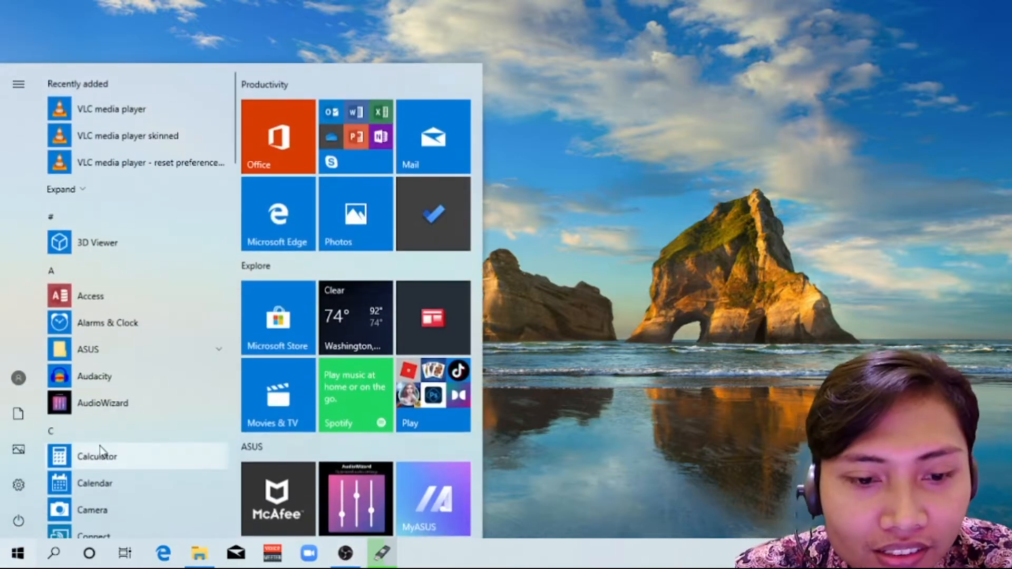
scroll(100, 452, down, 1)
scroll(104, 448, down, 8)
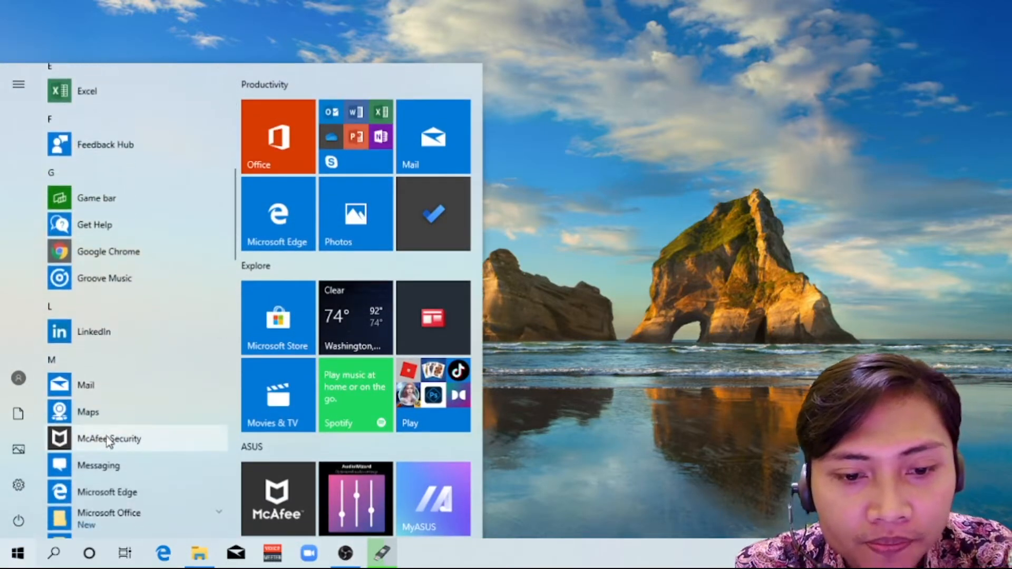
scroll(108, 441, down, 1)
click(138, 439)
scroll(142, 440, down, 2)
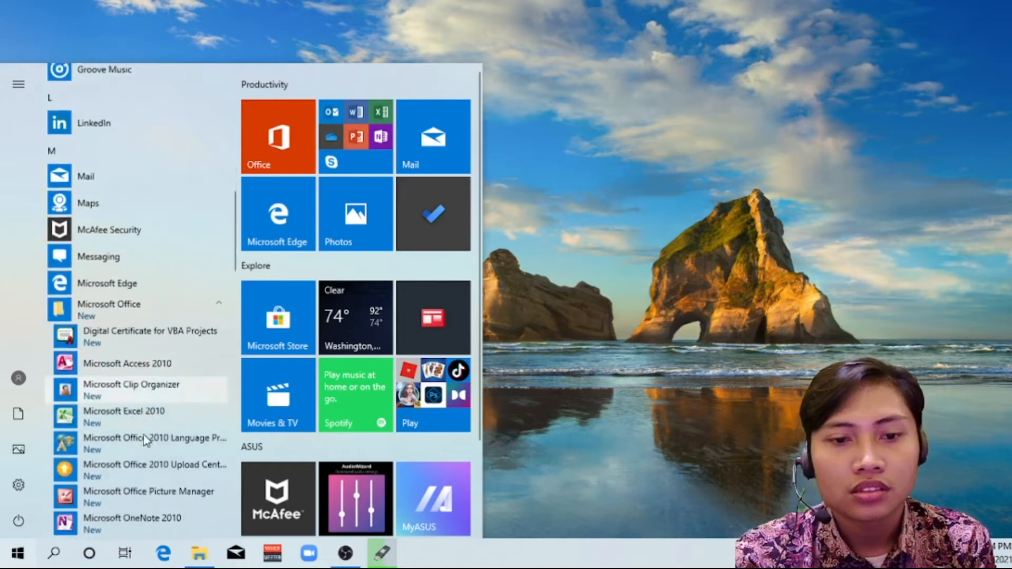
click(151, 365)
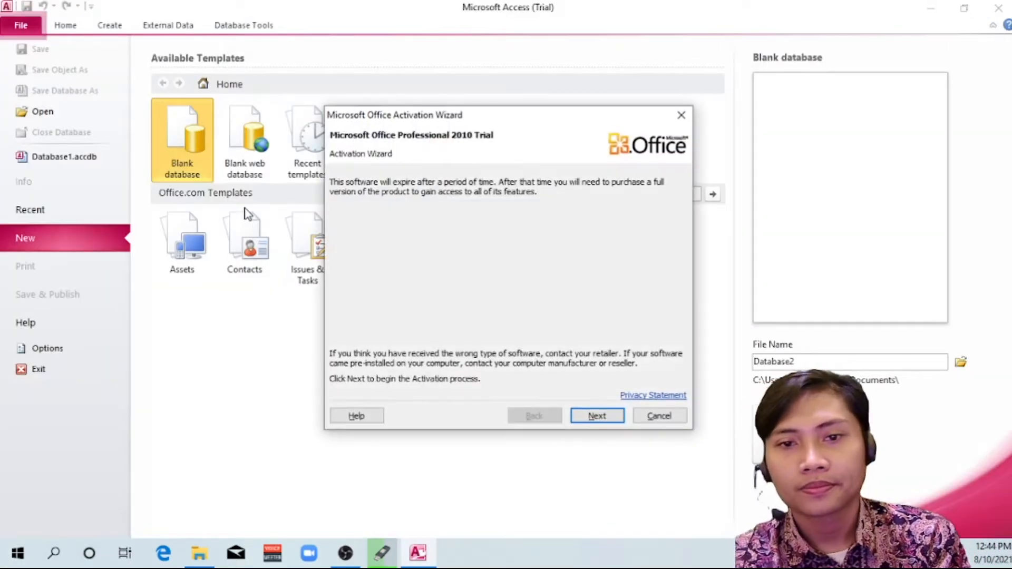
Dismiss the Office Activation Wizard and create a new blank database with the default name Database2
click(650, 416)
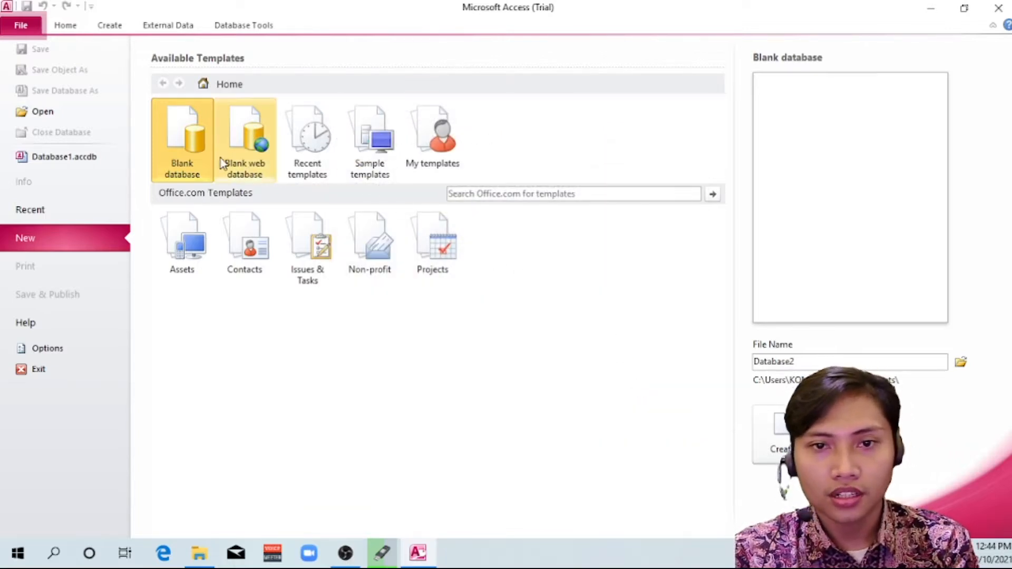
double_click(189, 159)
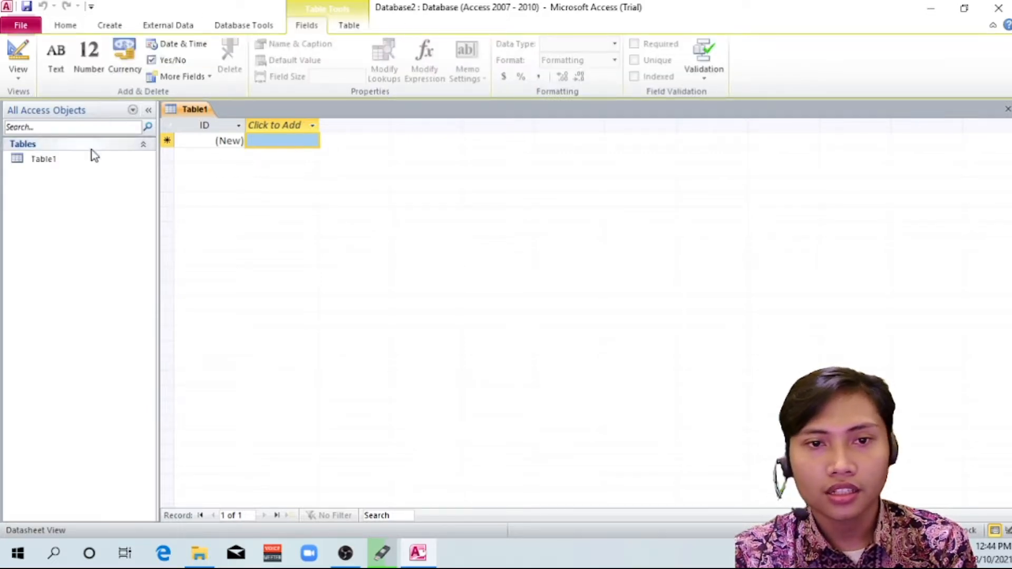
click(72, 159)
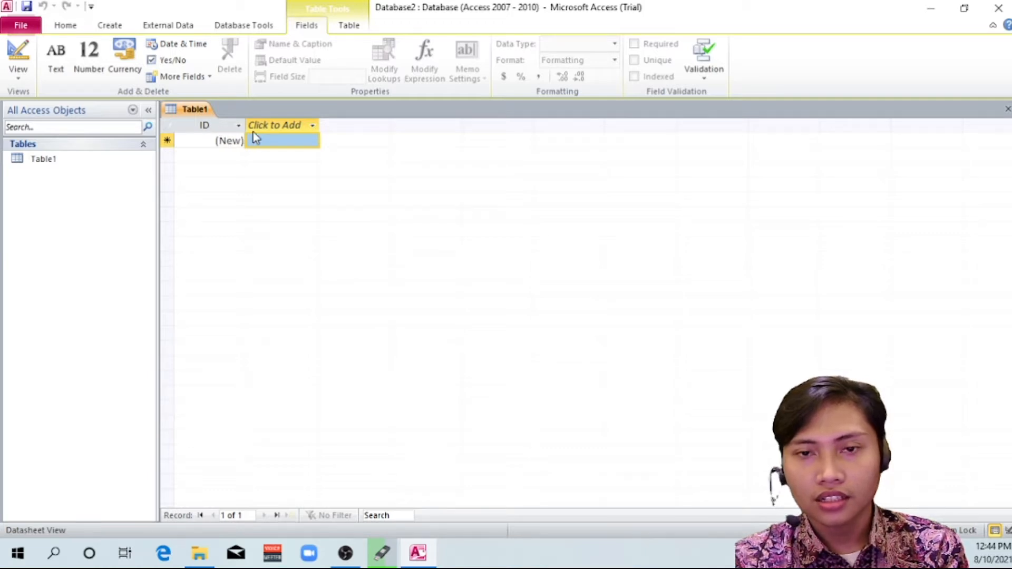
Enter the employee number and the employee's name as the first two new field values of Table1's first record
click(275, 140)
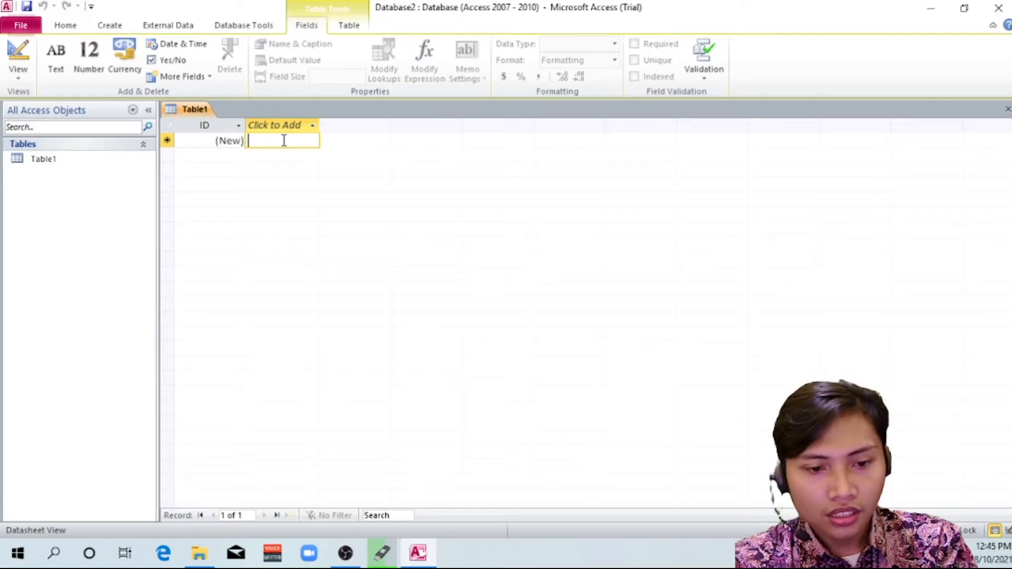
text(12345)
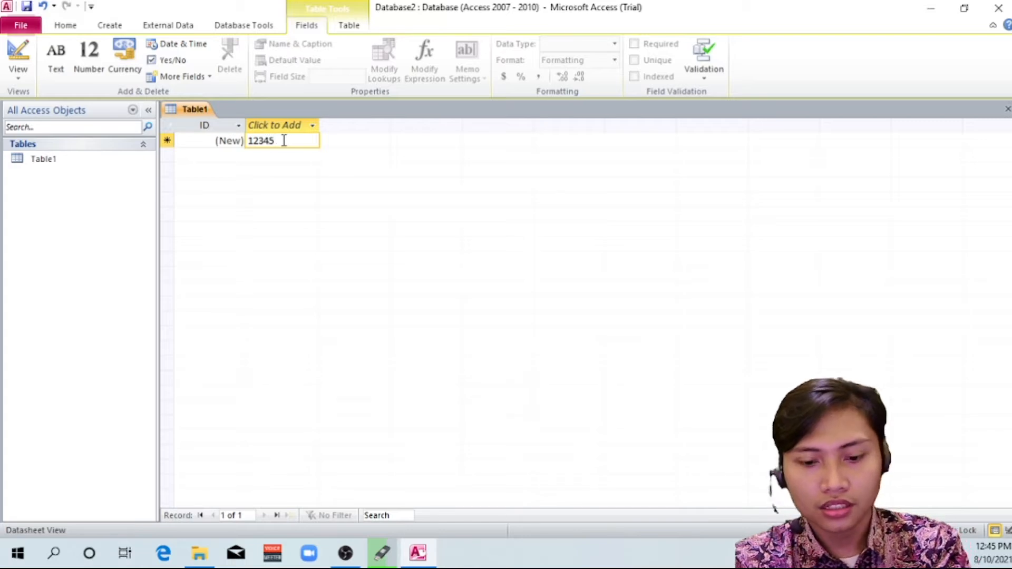
key(Tab)
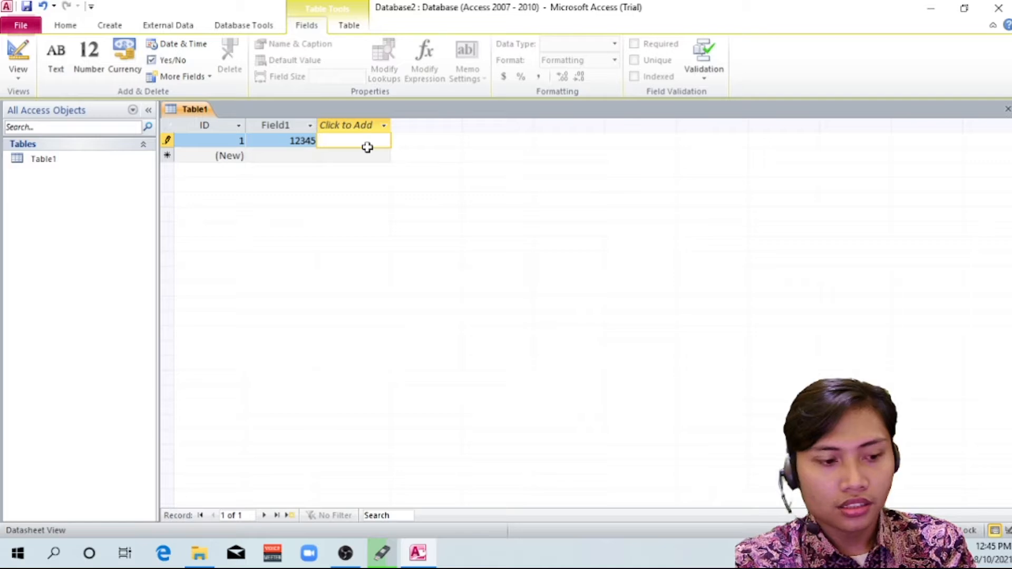
text(NADYA)
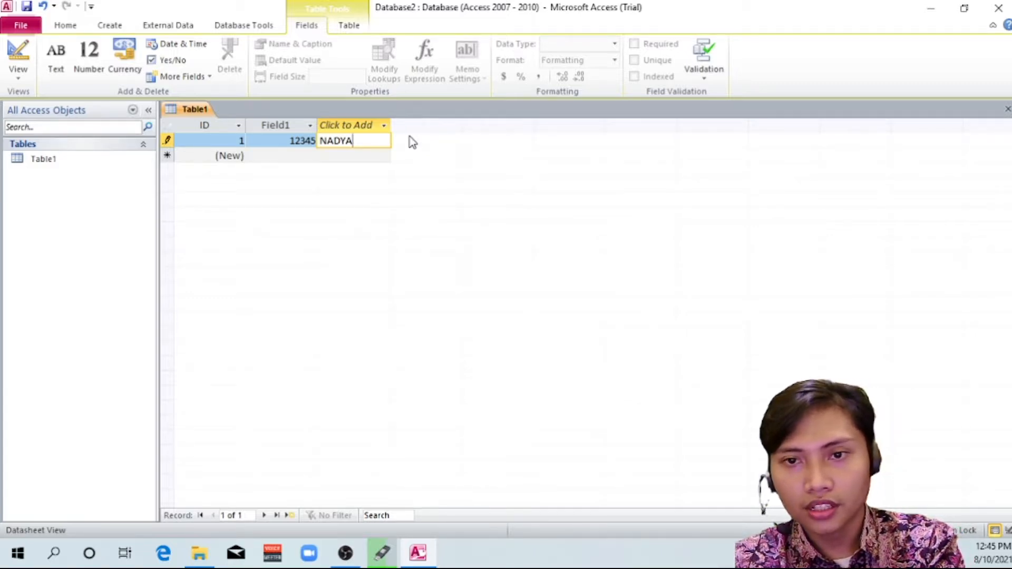
key(Tab)
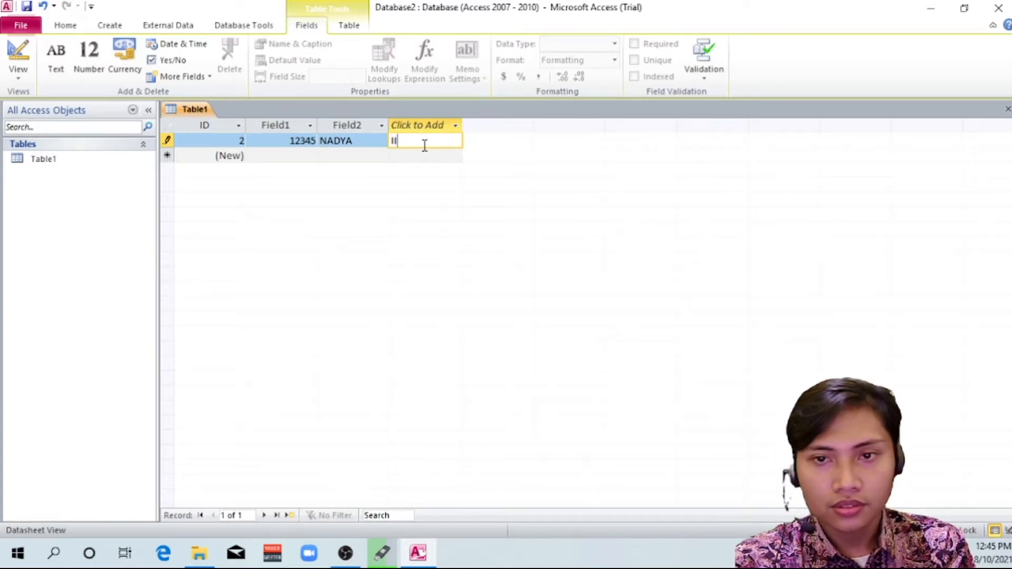
Complete the employee's record with three more new field values: II/A, BELUM and 1500000
text(II/A)
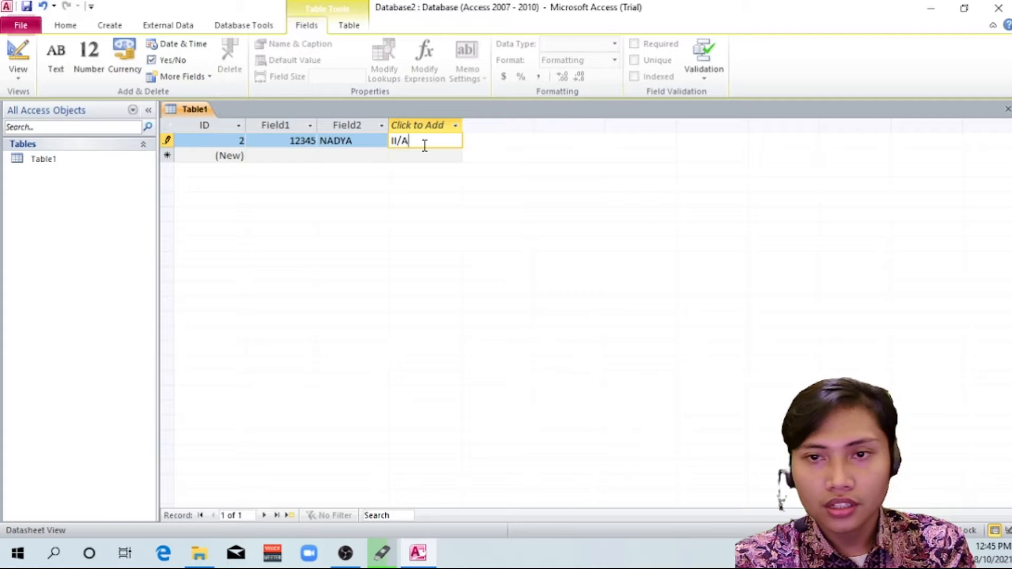
key(Tab)
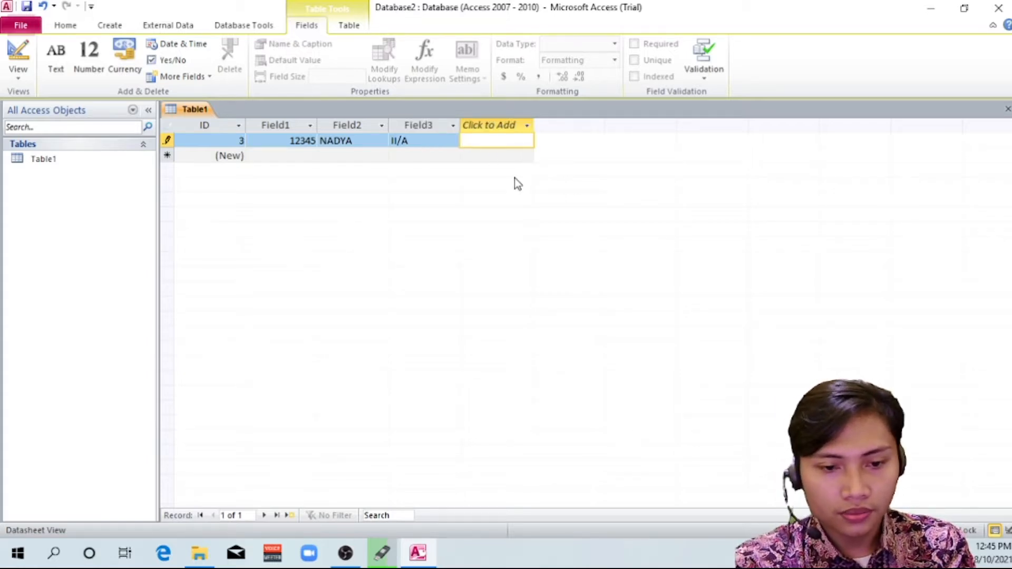
text(BELUM)
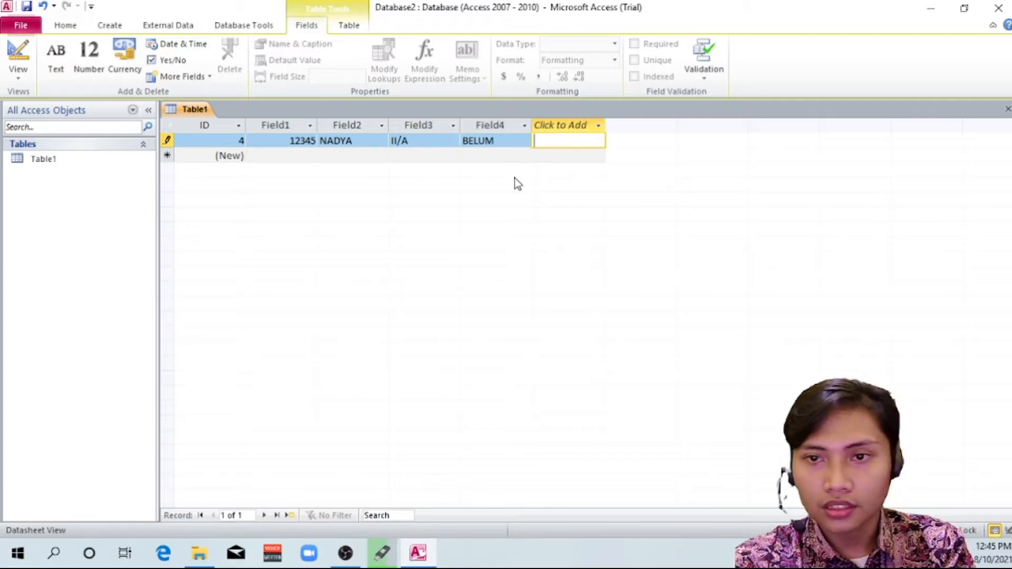
key(Tab)
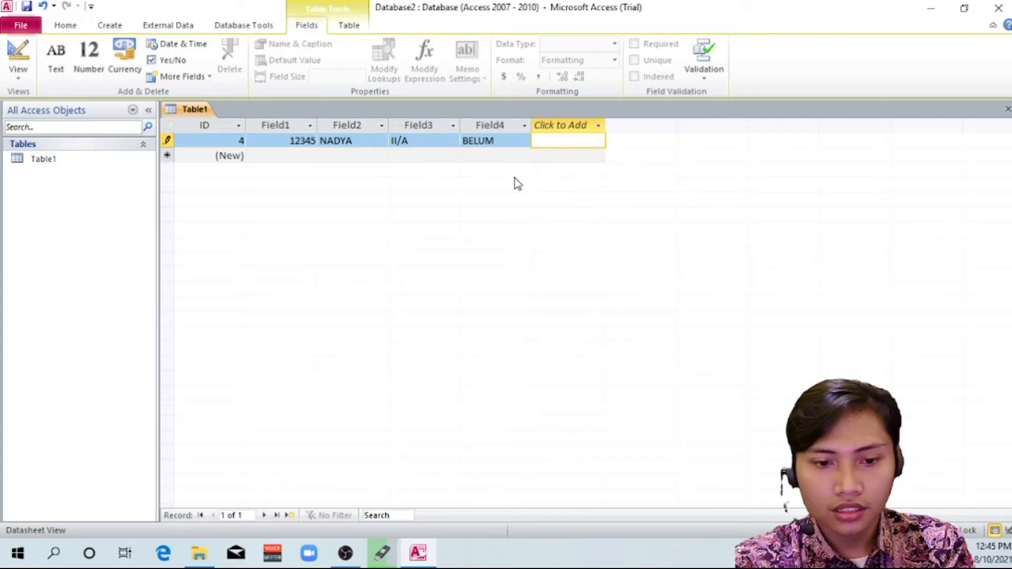
text(15)
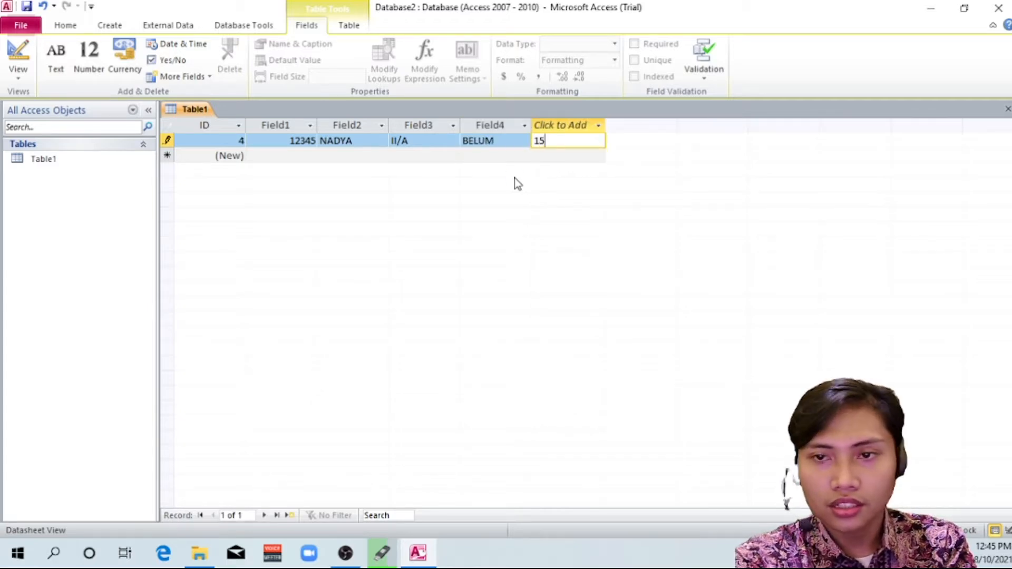
text(00000)
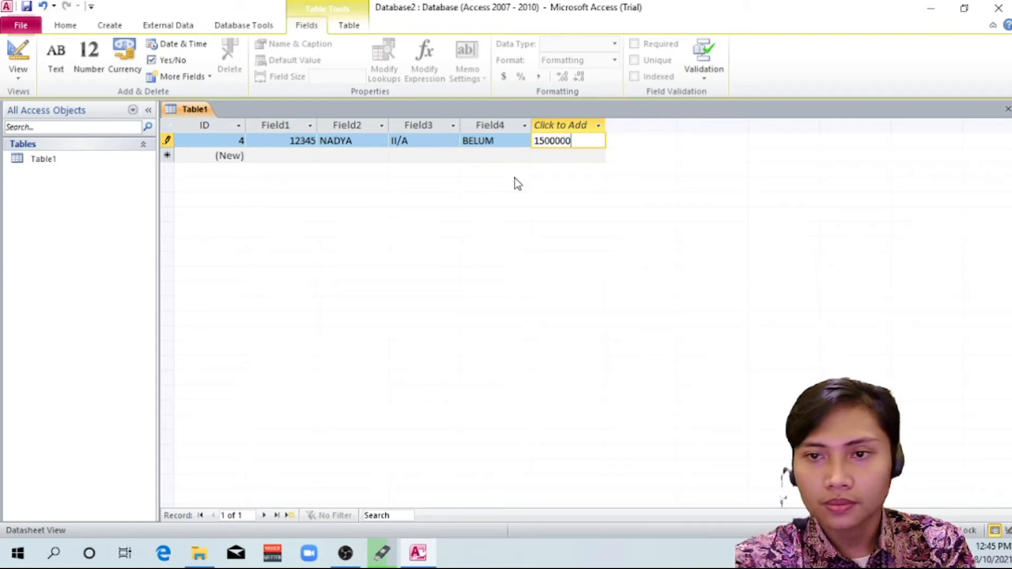
key(Tab)
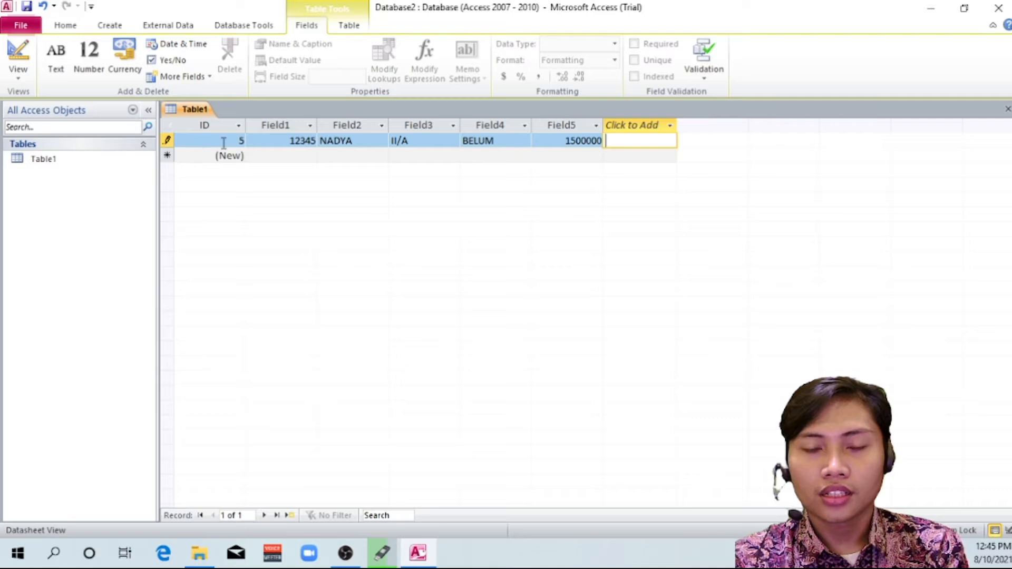
Switch Table1 from Datasheet View to Design View
click(290, 140)
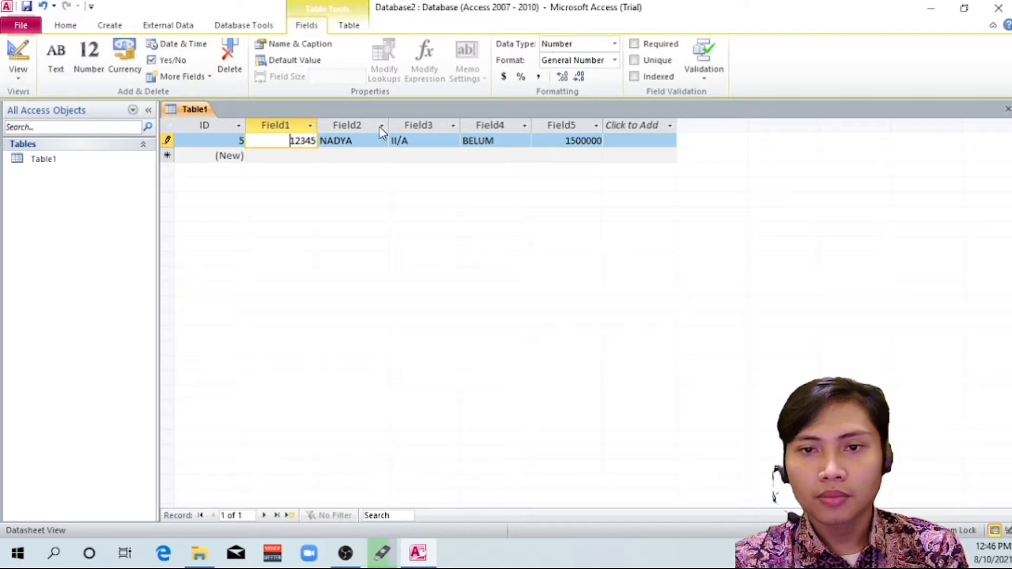
click(19, 82)
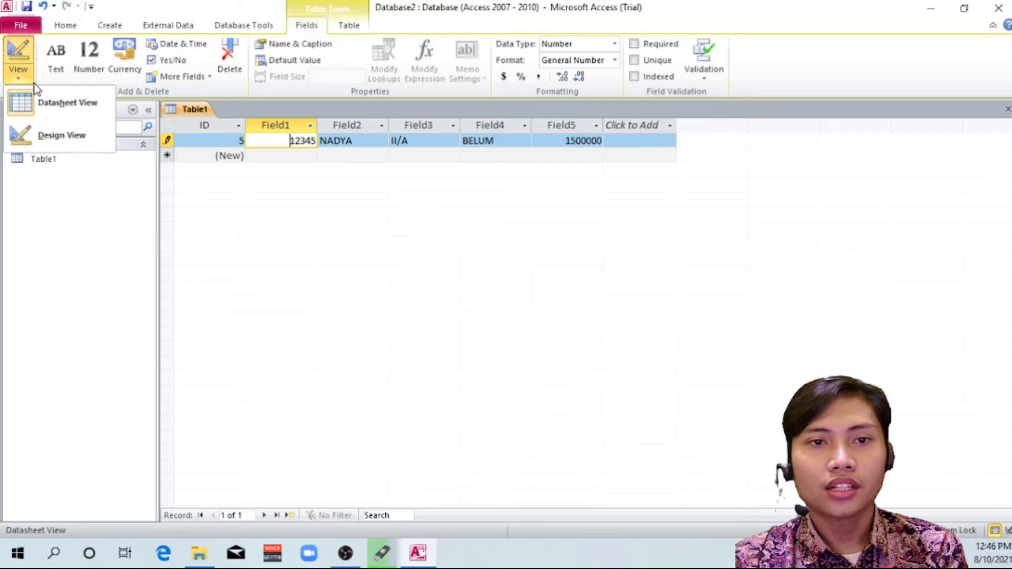
click(39, 106)
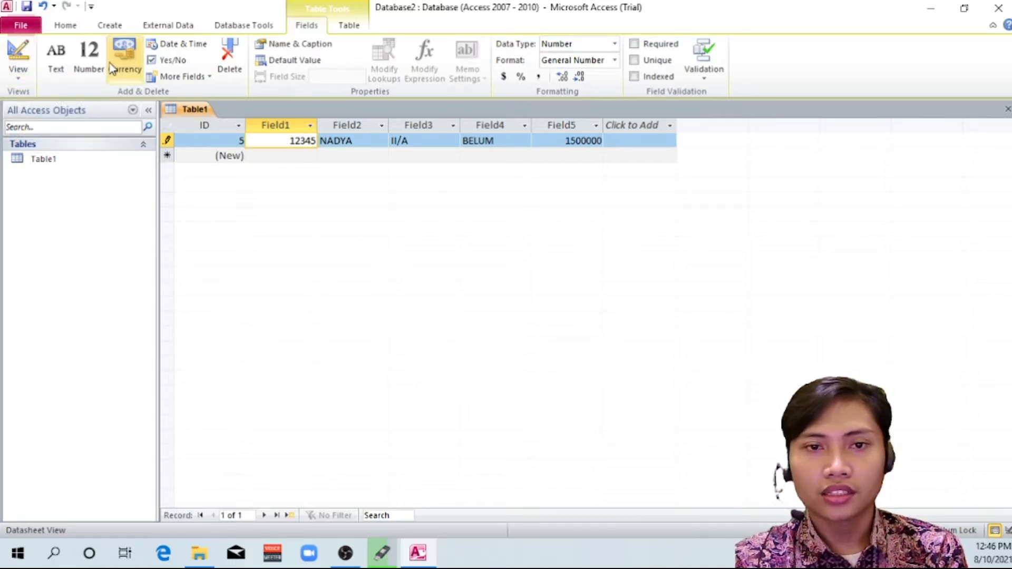
click(19, 76)
click(58, 135)
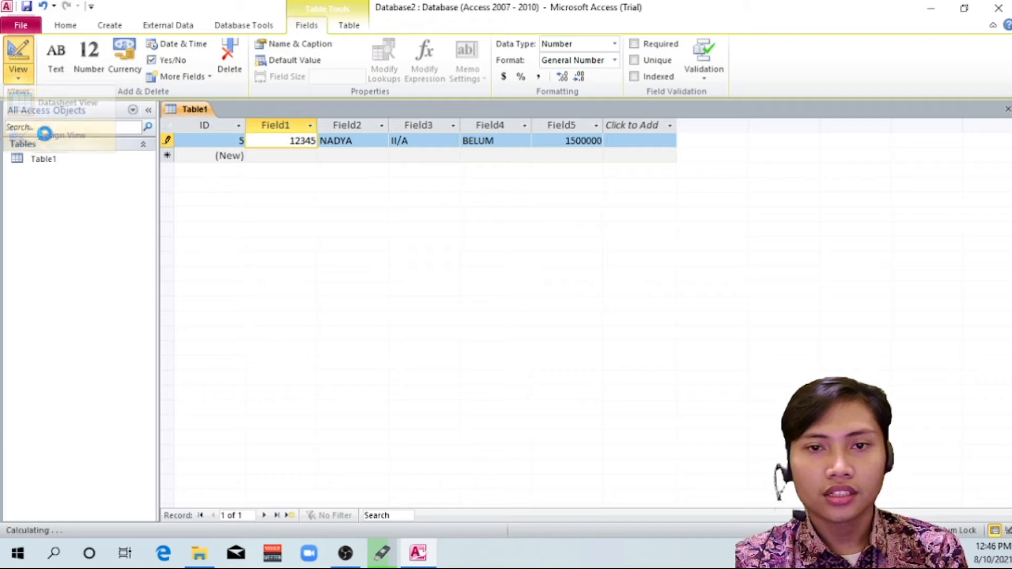
Save the table under the name TABEL PEGAWAI
click(497, 192)
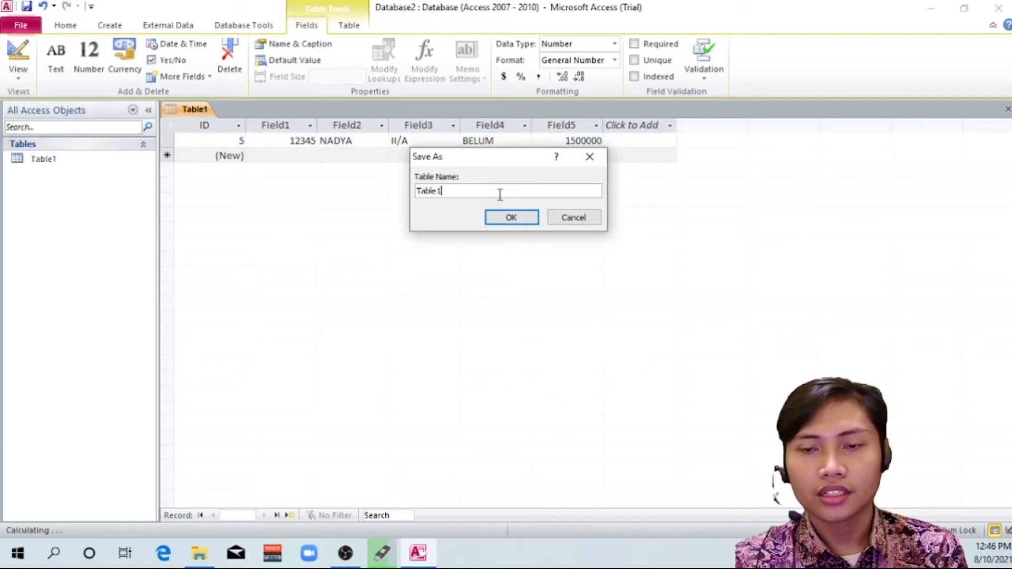
drag(493, 192, 413, 192)
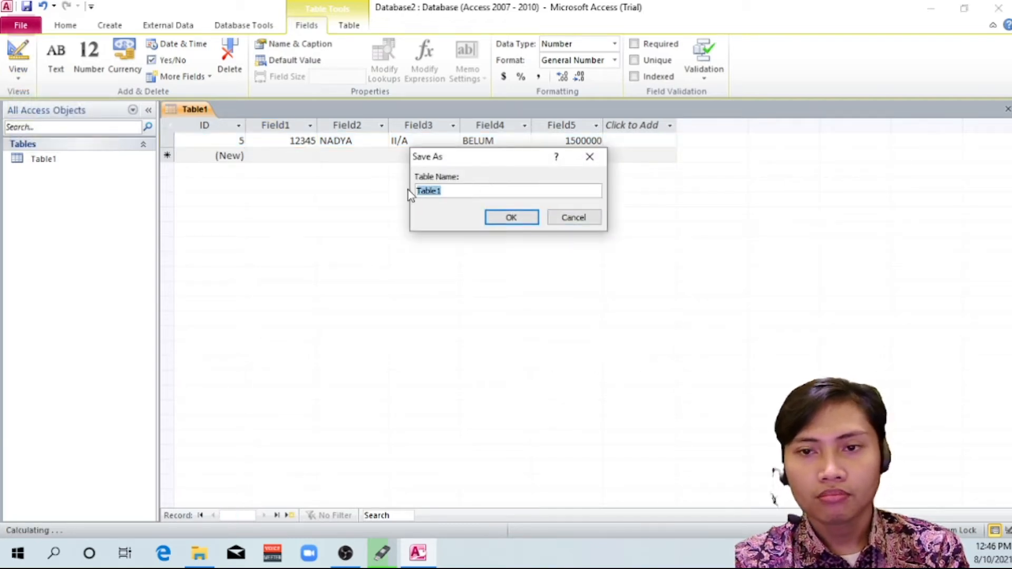
click(443, 191)
drag(443, 191, 413, 192)
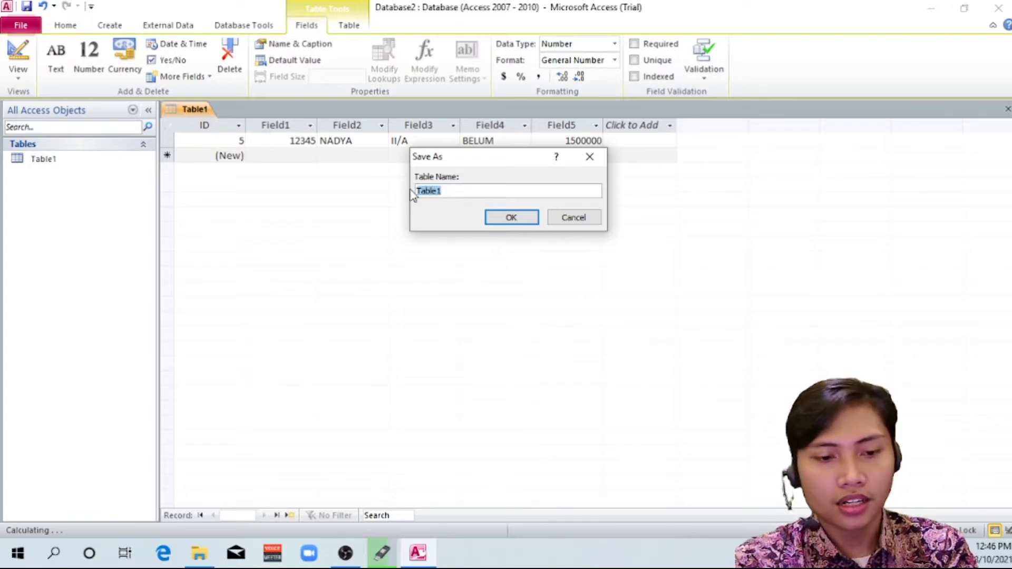
text(tAB)
key(BackSpace)
key(BackSpace)
key(BackSpace)
text(TABEL)
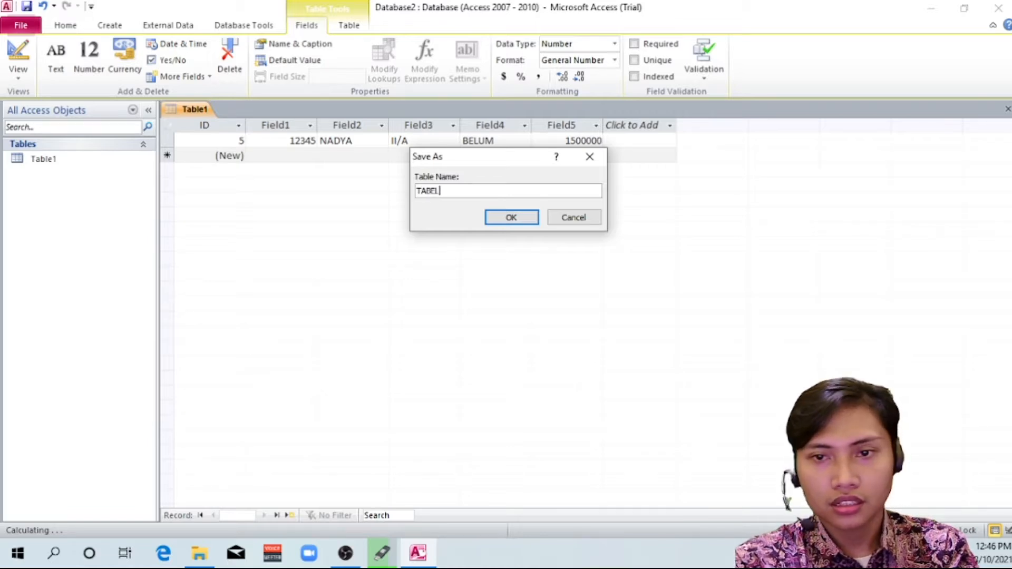
text( PEGAWAI)
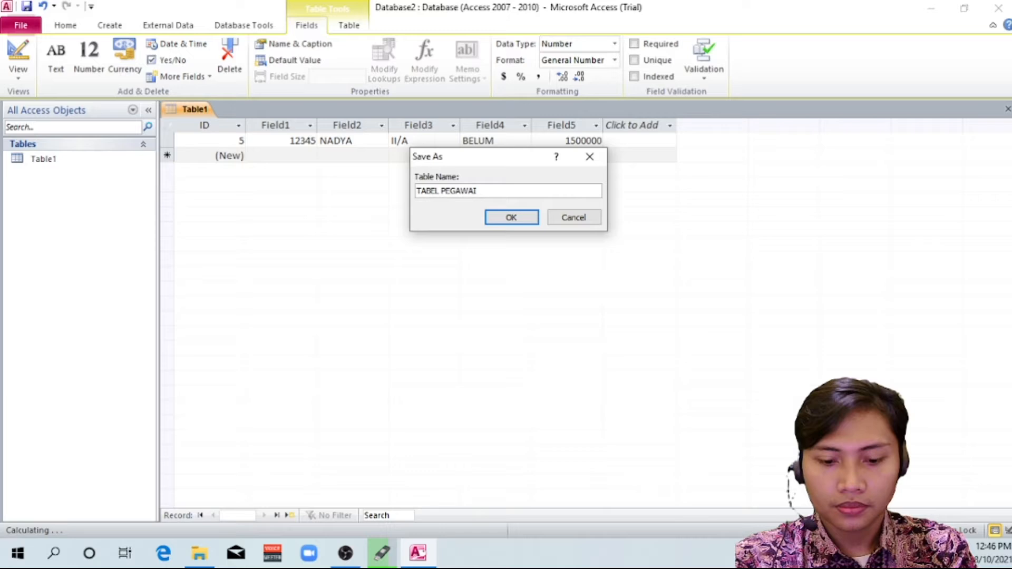
key(Return)
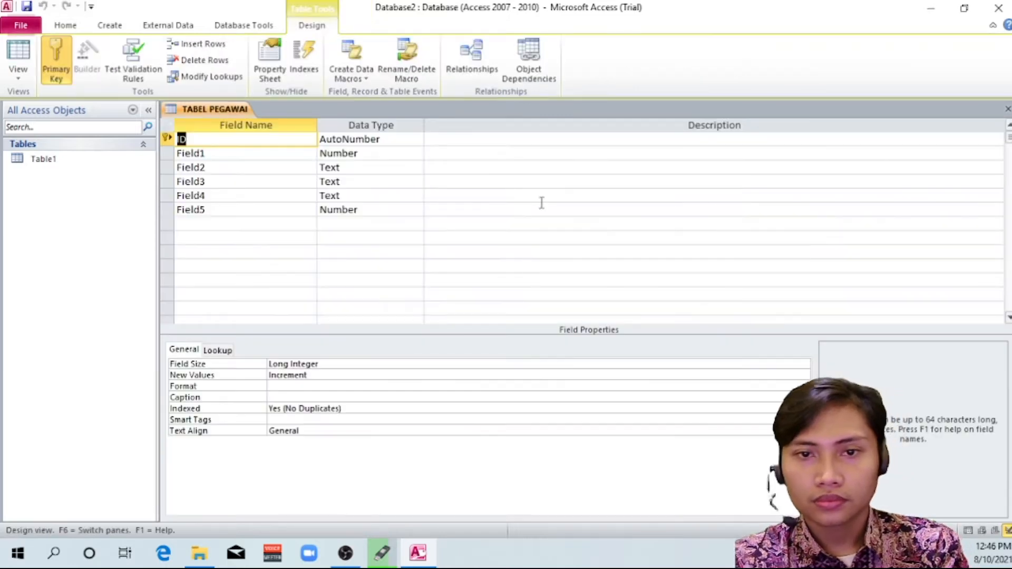
click(276, 153)
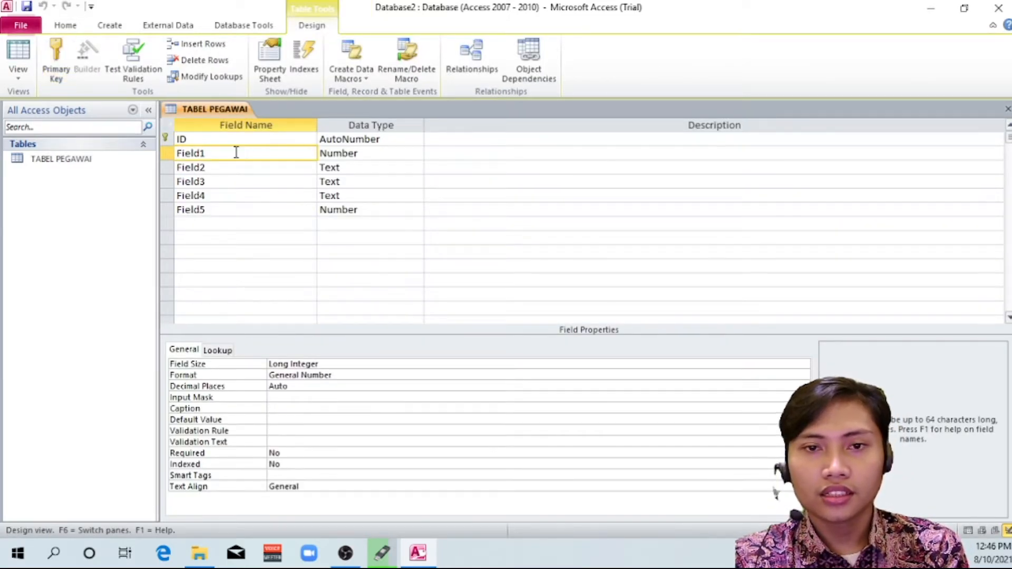
click(228, 167)
click(235, 181)
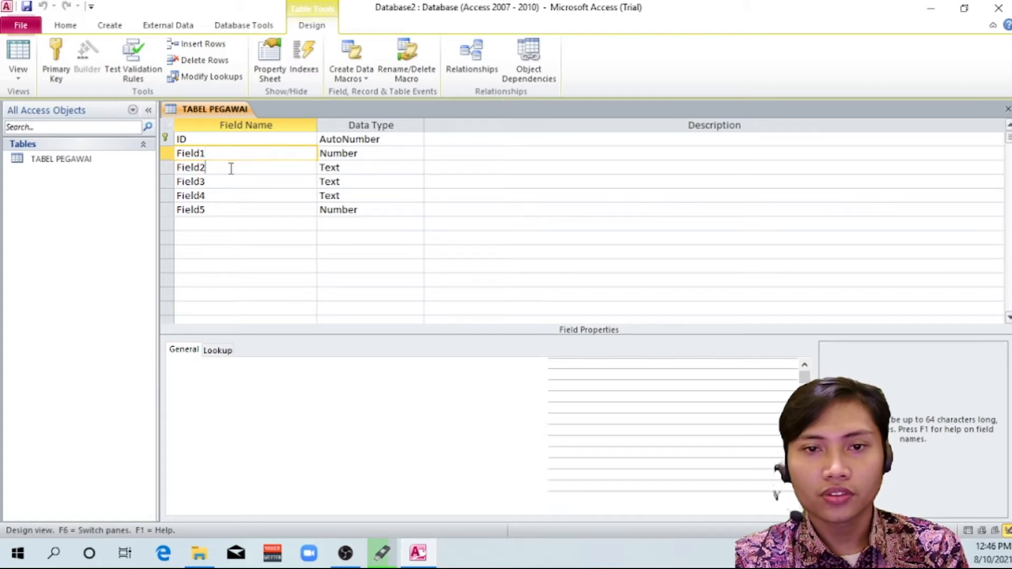
click(234, 195)
click(234, 209)
Rename Field1 as NIP in the table design
double_click(220, 154)
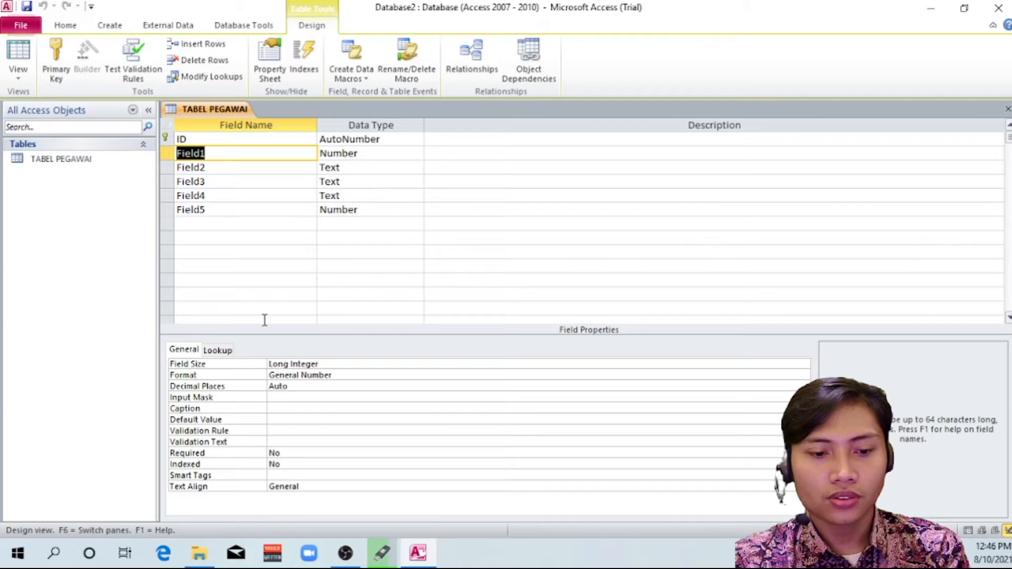
text(NIP)
key(BackSpace)
key(BackSpace)
key(BackSpace)
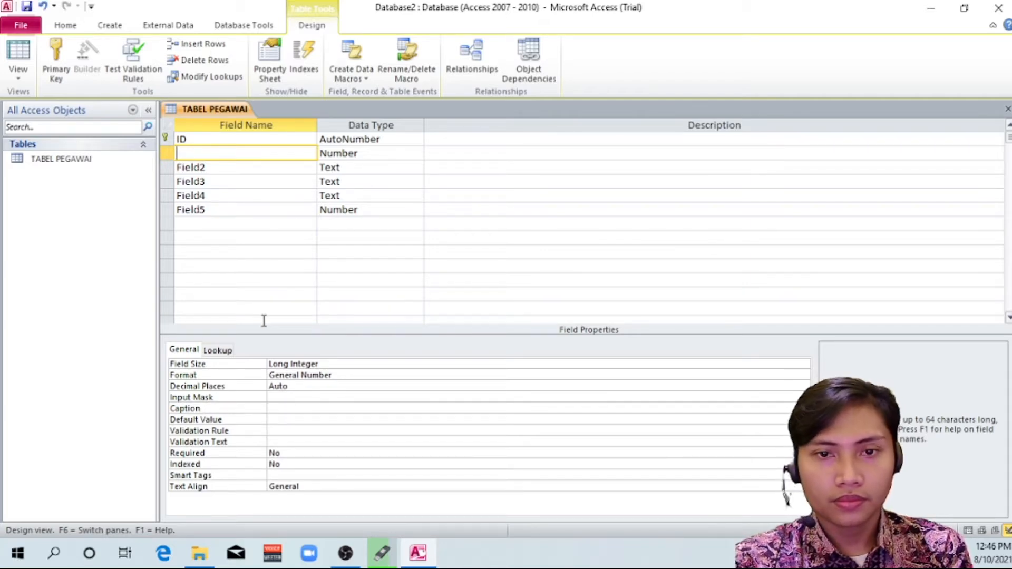
text(NIP)
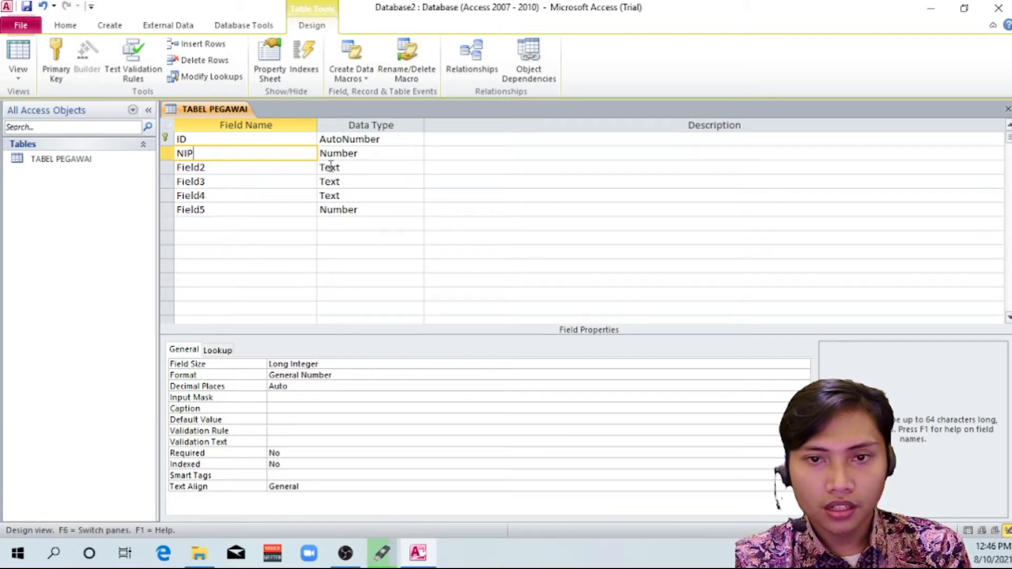
Set the NIP field's data type to Text
click(372, 154)
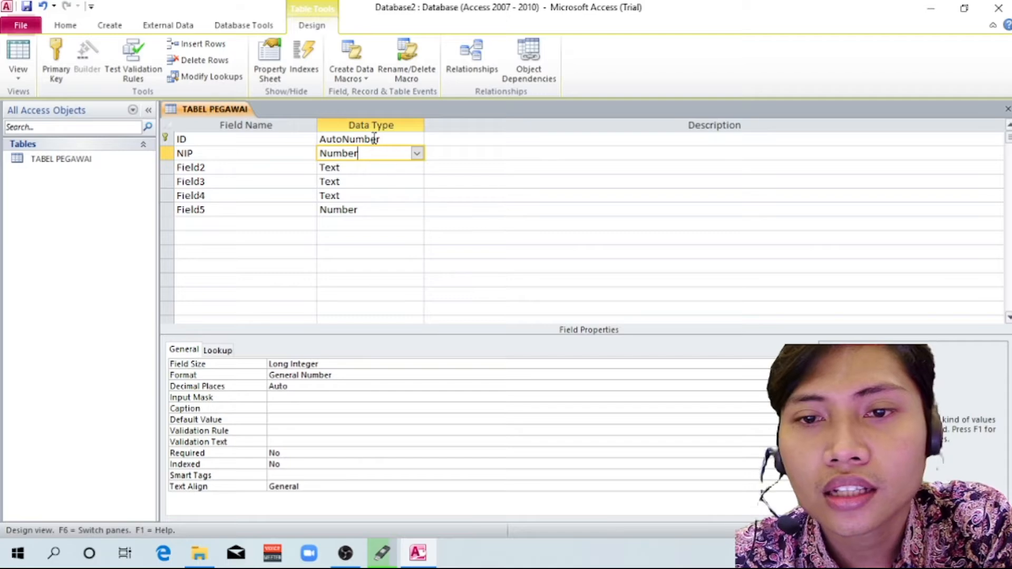
click(417, 154)
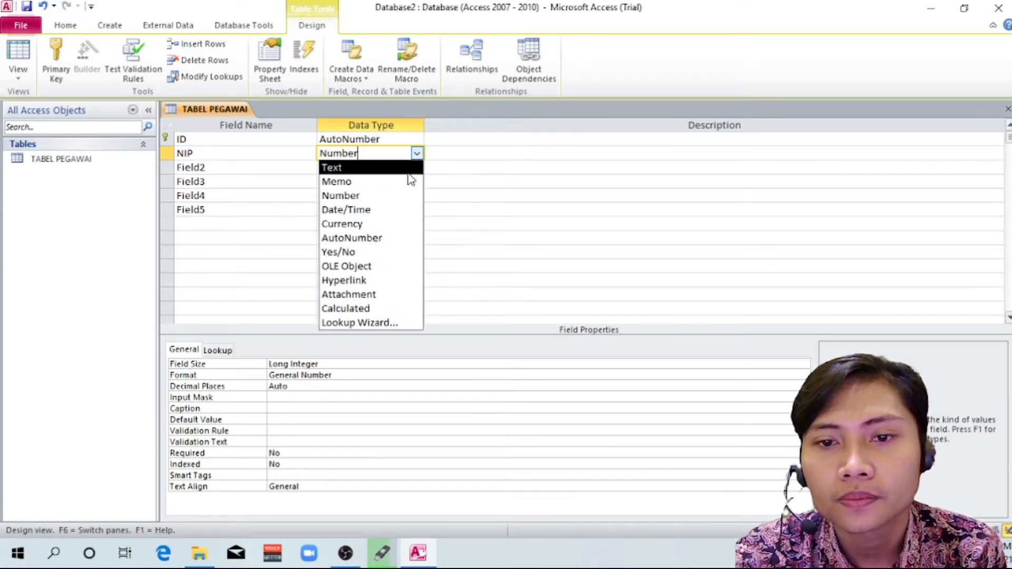
click(356, 169)
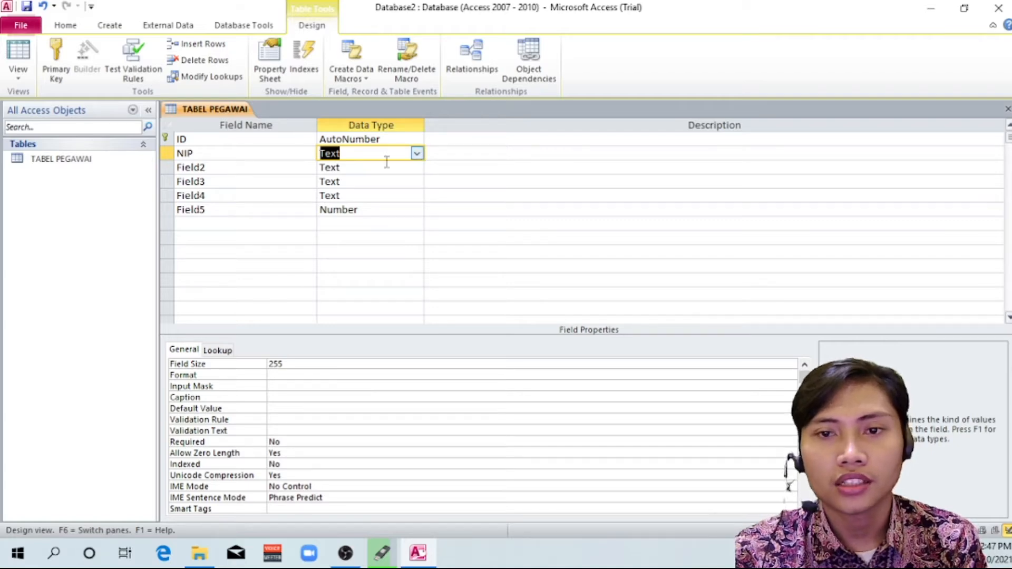
Rename Field2 as NAMA PEGAWAI in the table design
click(274, 173)
double_click(236, 167)
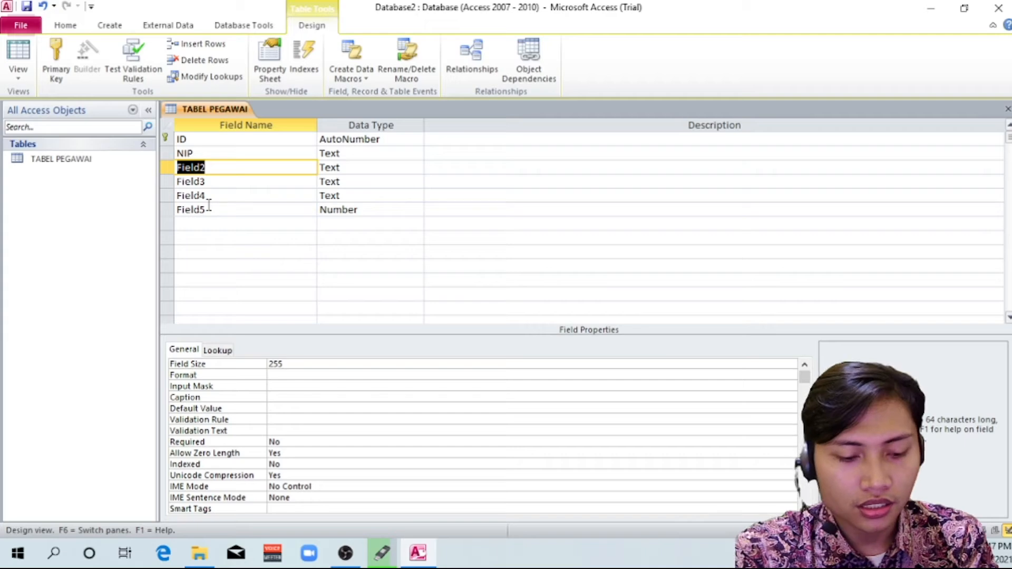
text(NAMA)
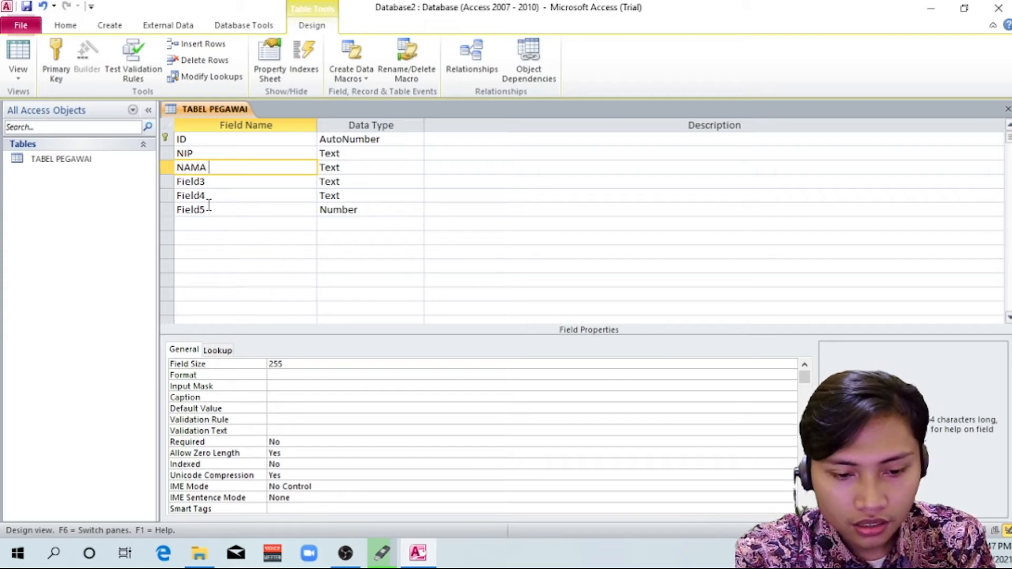
text( PEGAWAI)
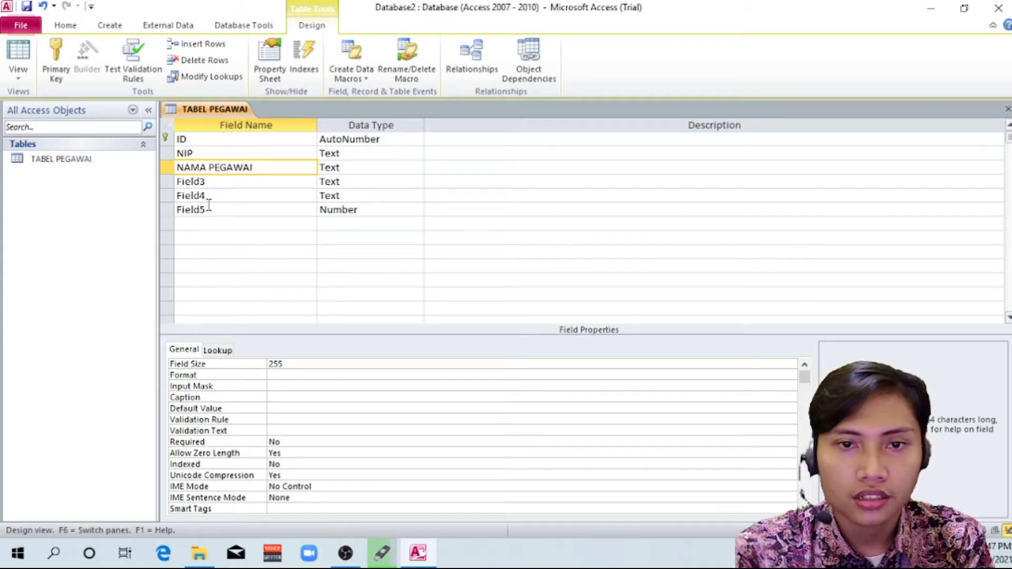
Keep Text as the NAMA PEGAWAI field's data type and set its field size to 30
click(342, 171)
click(416, 169)
click(416, 169)
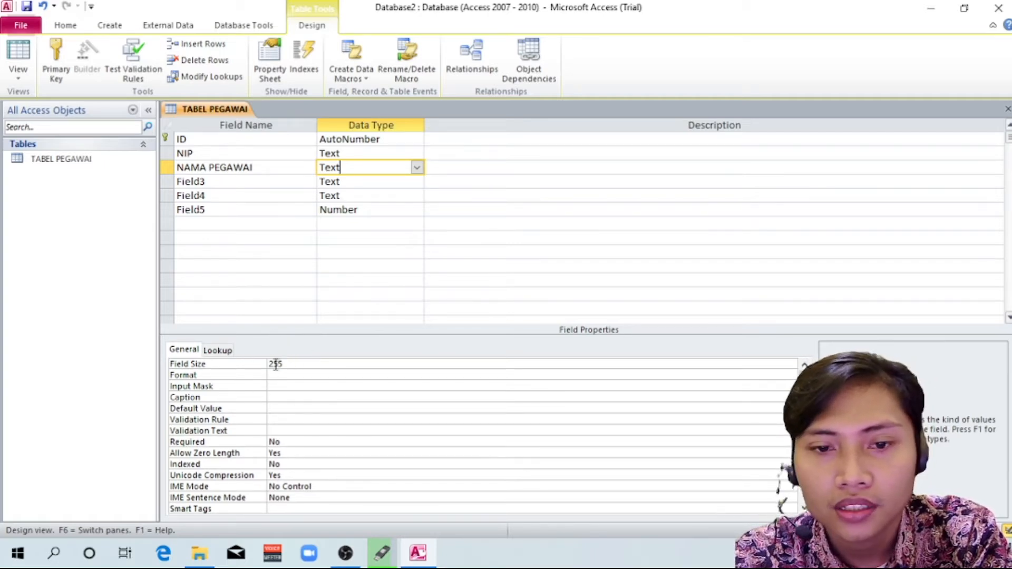
drag(286, 365, 269, 365)
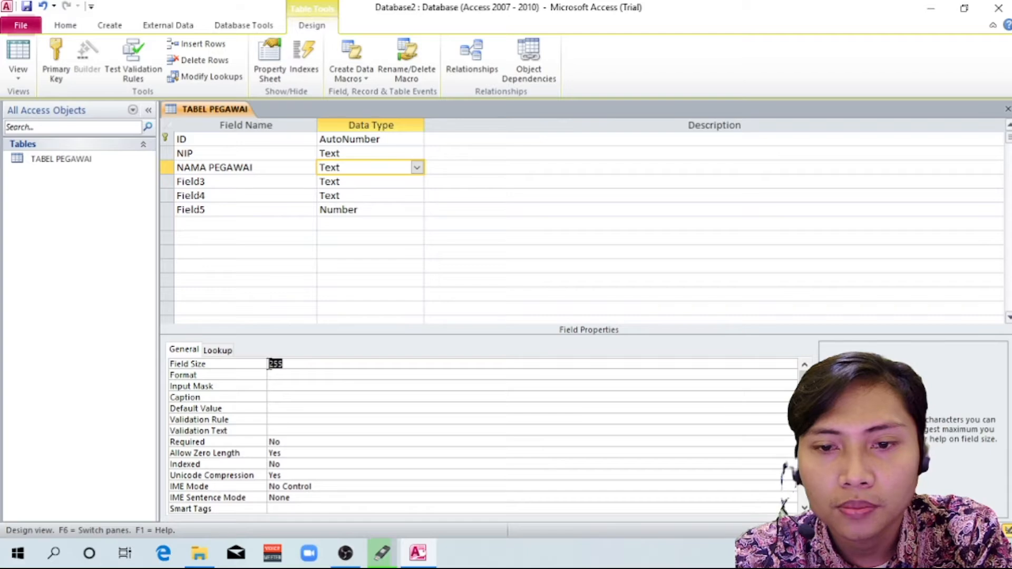
click(291, 363)
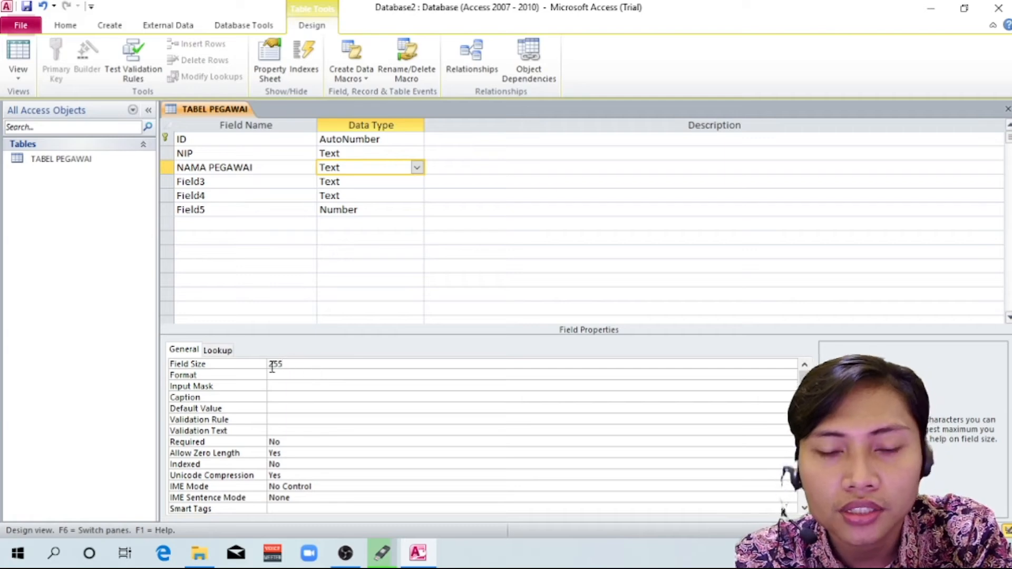
drag(289, 364, 267, 363)
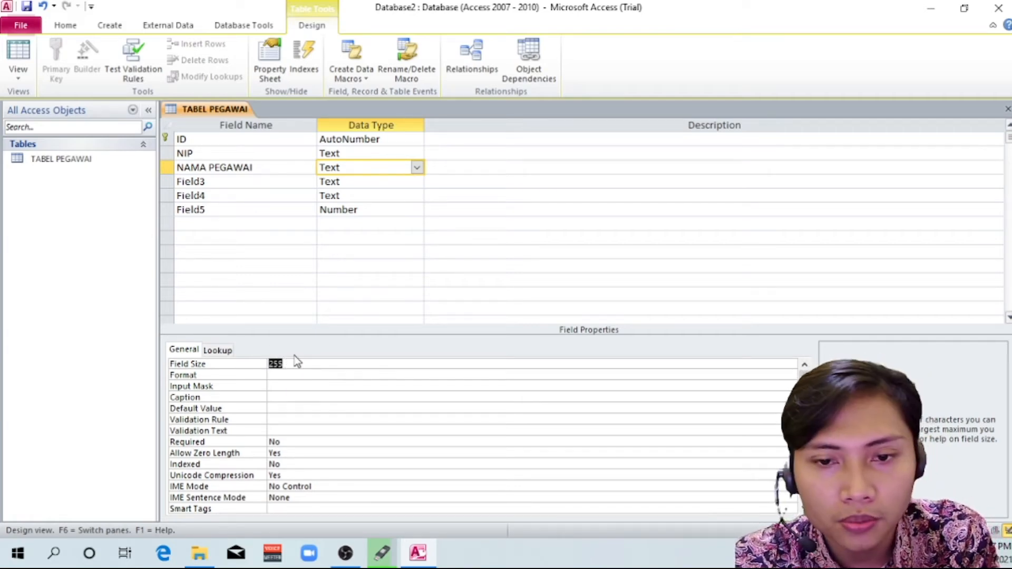
text(30)
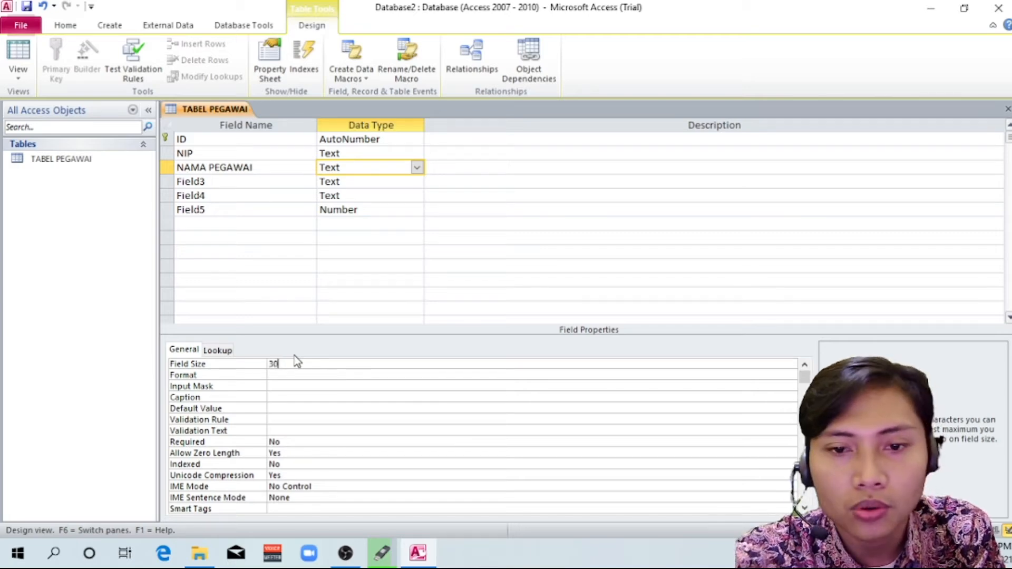
key(Return)
click(343, 363)
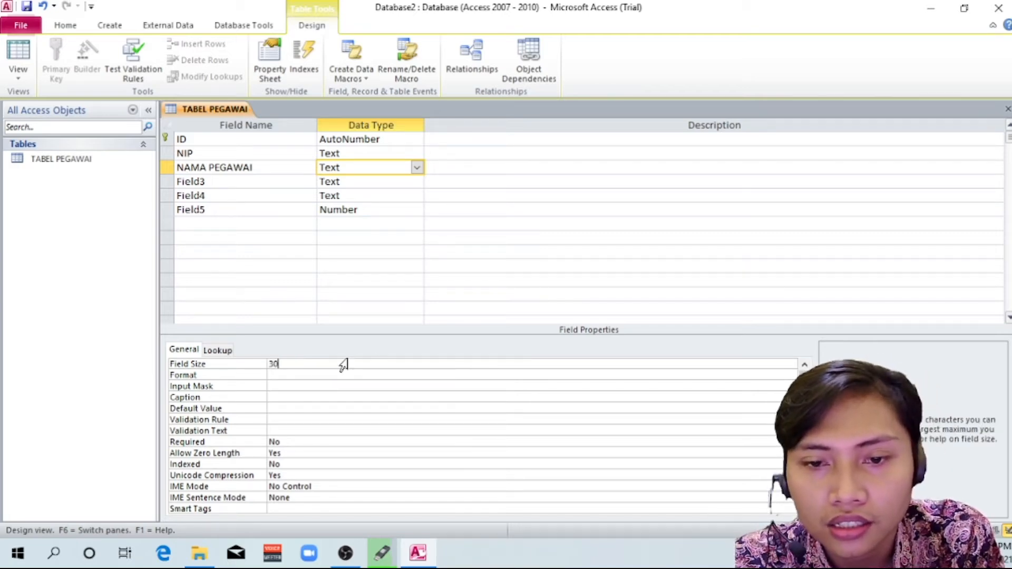
Examine the Required and Indexed properties of NAMA PEGAWAI and the properties of the ID field
click(285, 442)
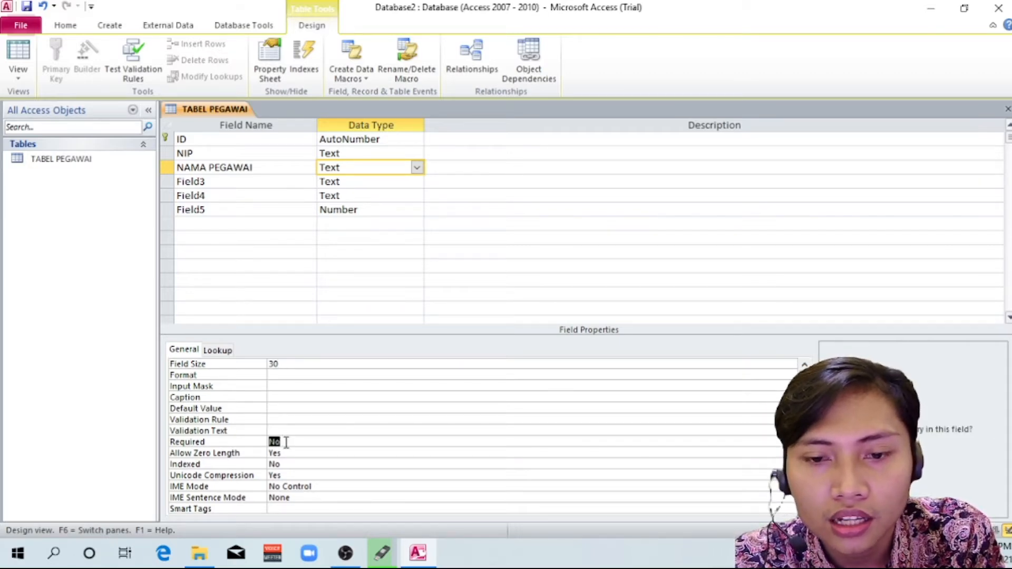
click(286, 442)
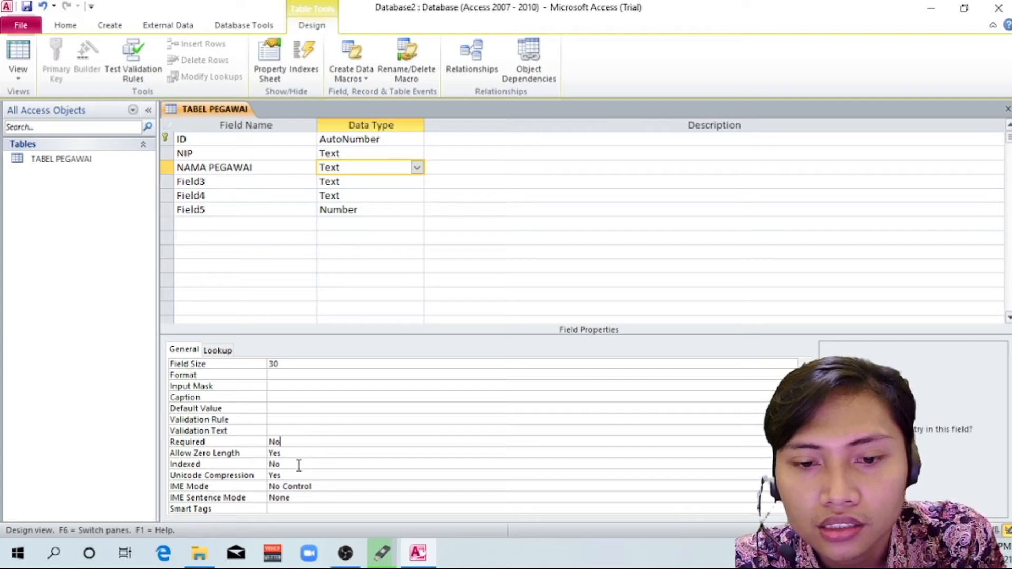
click(292, 463)
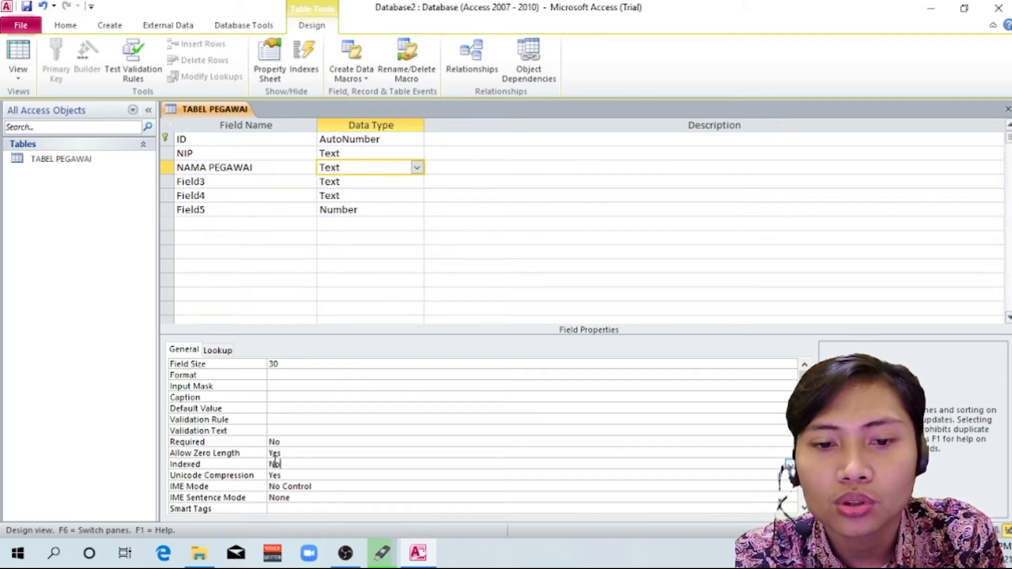
click(272, 140)
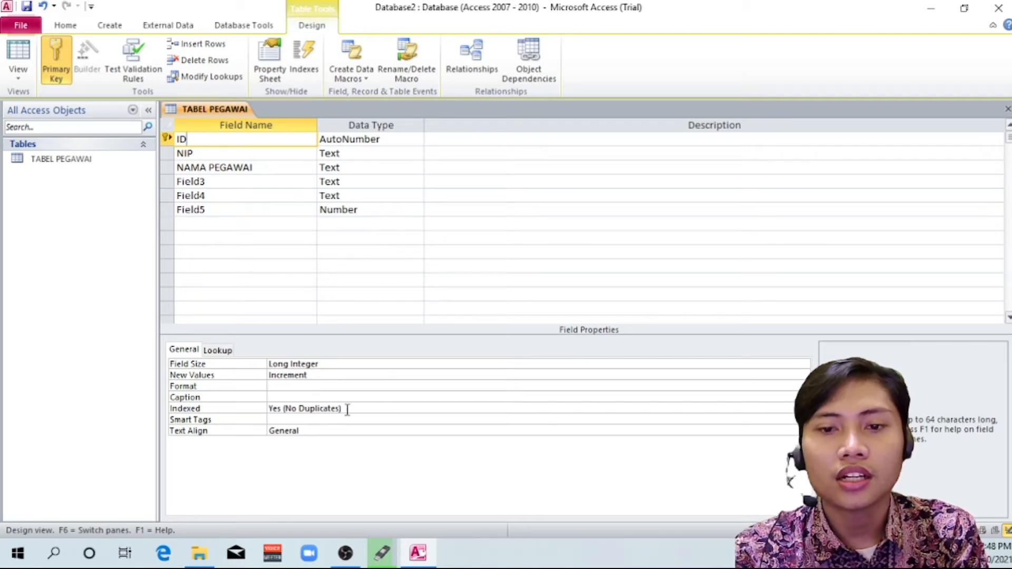
click(309, 168)
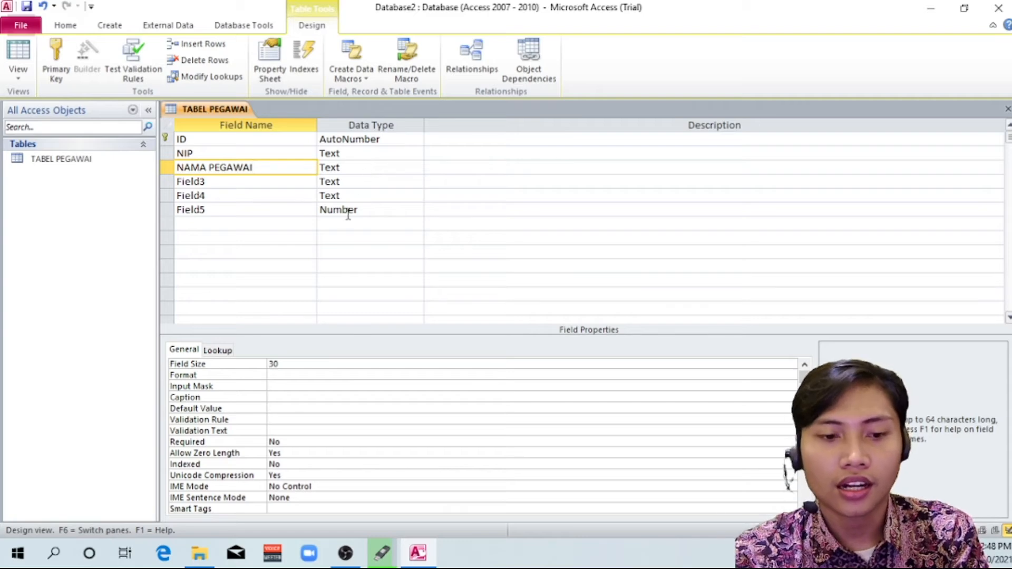
Rename Field3 as GOL in the table design
click(244, 183)
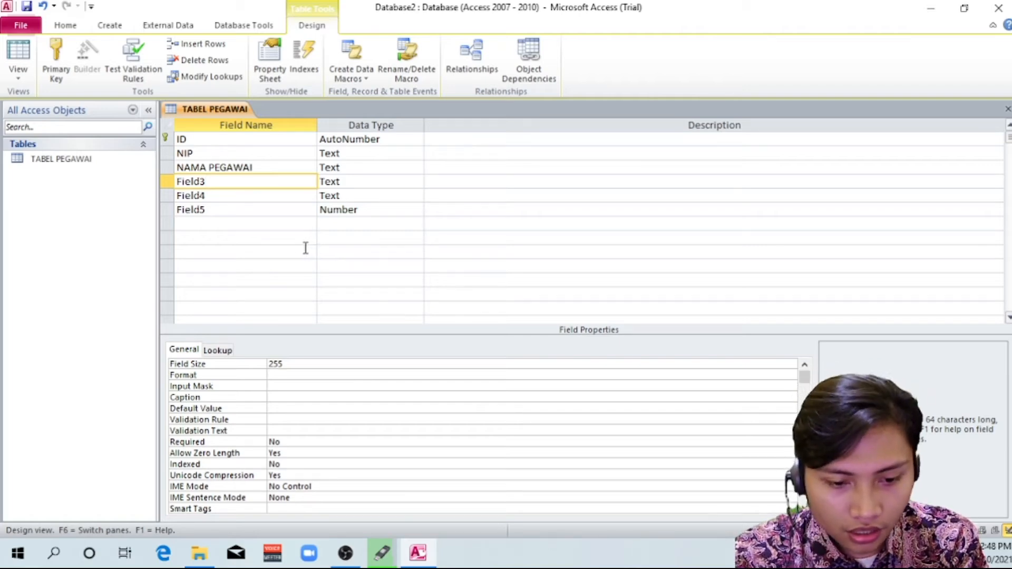
drag(231, 186, 179, 184)
text(GOLO)
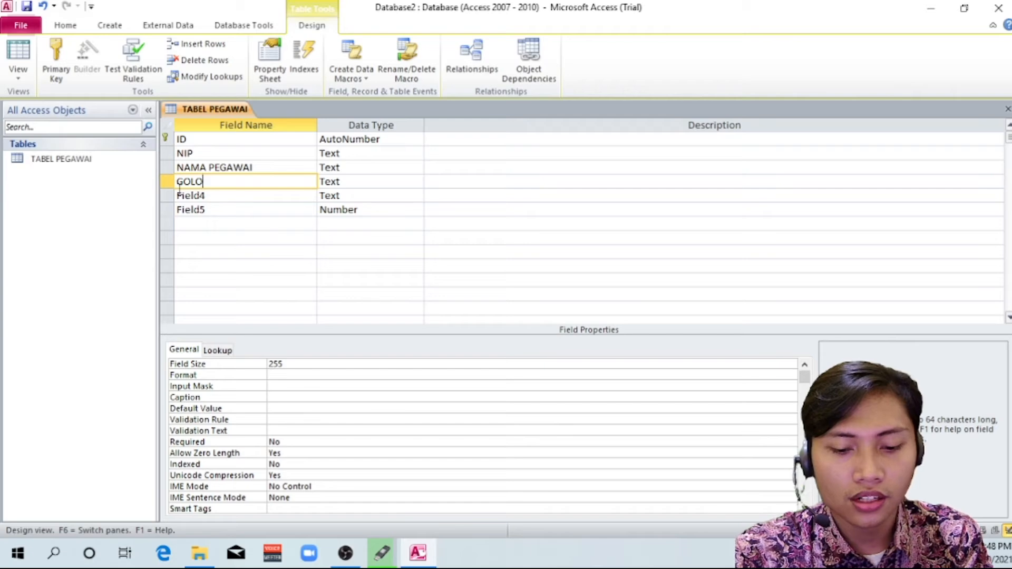
click(260, 220)
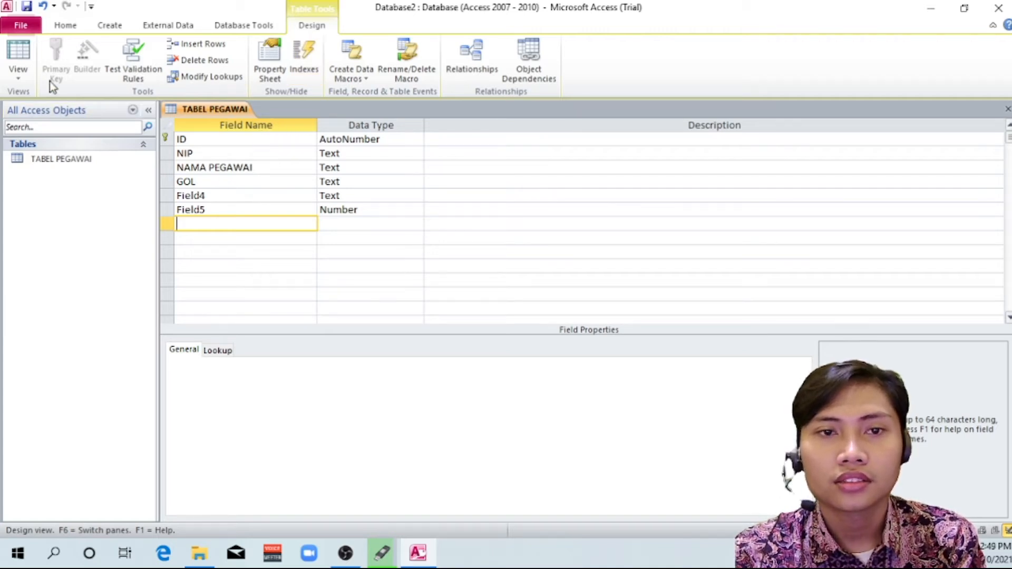
Open TABEL PEGAWAI in Datasheet View, saving the design changes and accepting the shorter field size
click(17, 78)
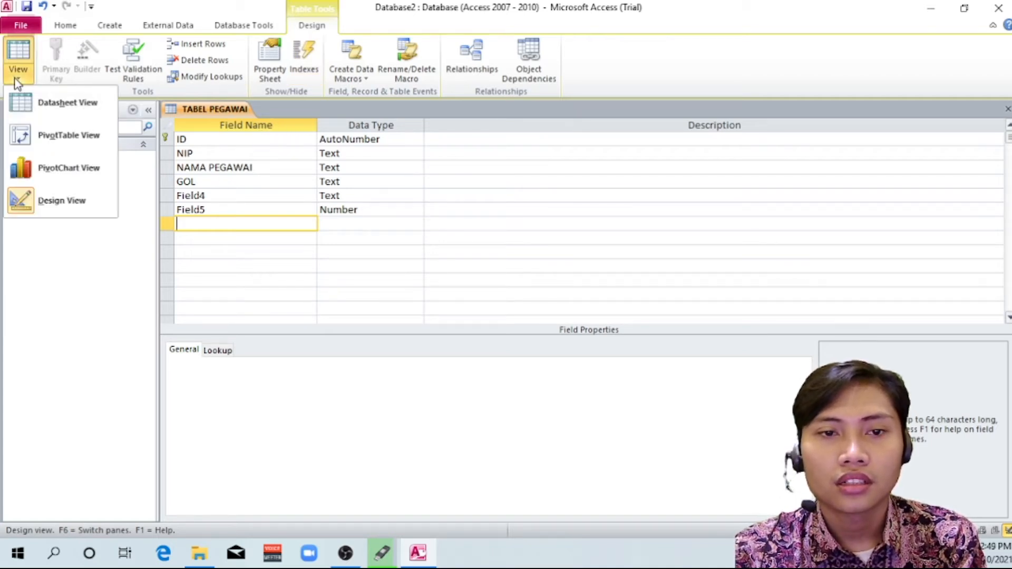
click(19, 79)
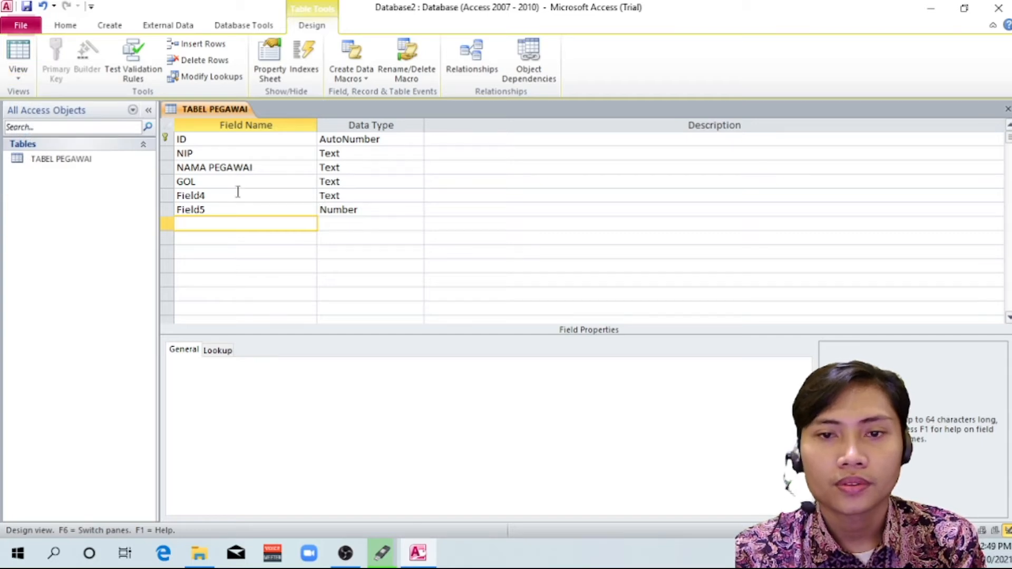
double_click(111, 164)
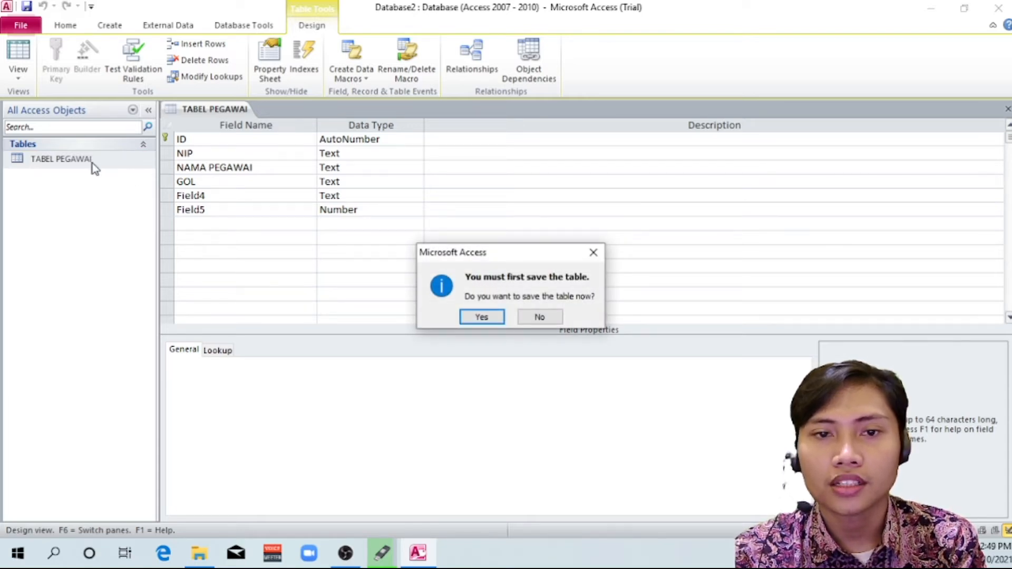
click(482, 316)
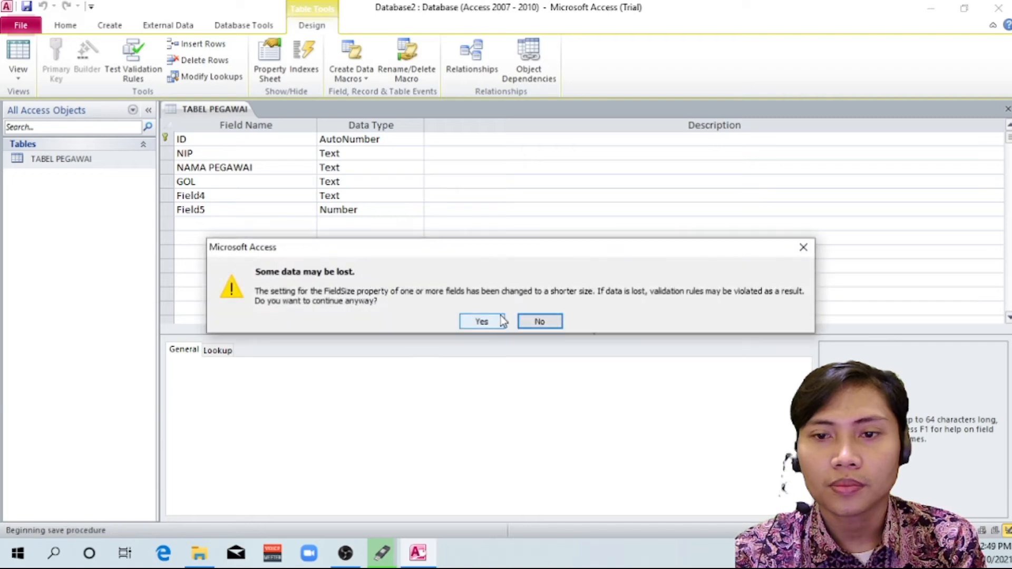
click(481, 320)
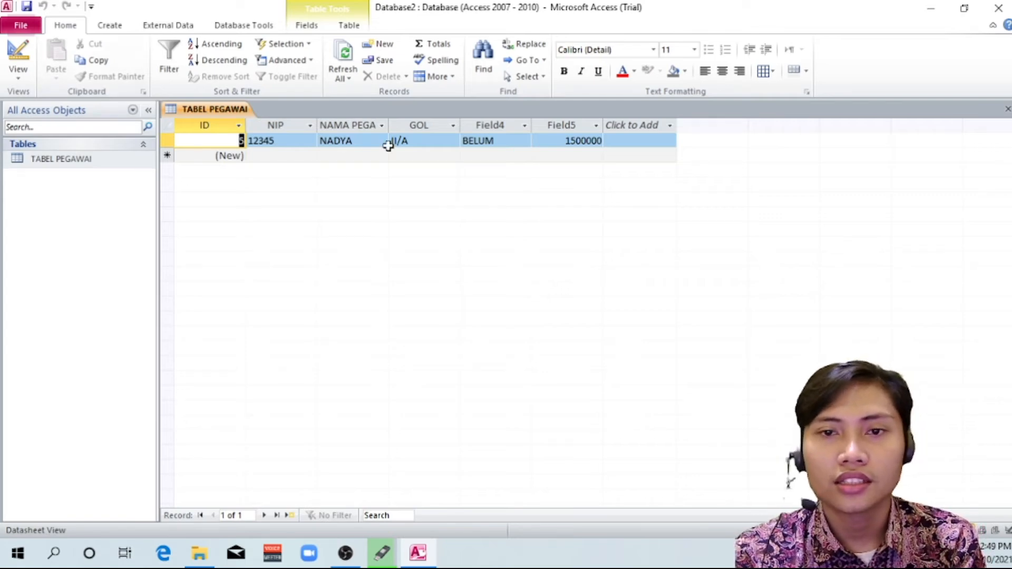
click(18, 73)
click(15, 78)
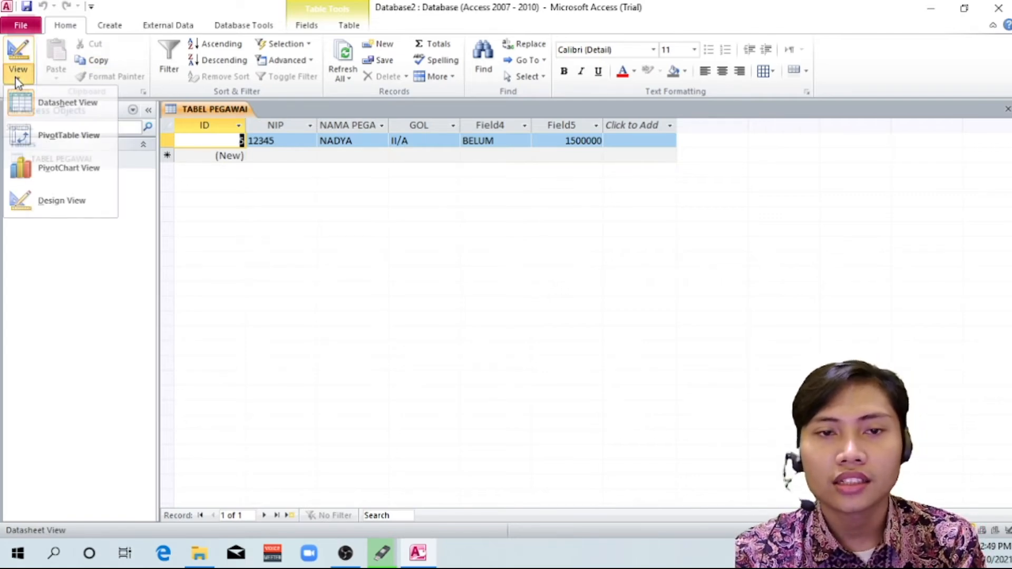
Rename the Field4 column as STATUS in the datasheet
click(505, 127)
right_click(506, 128)
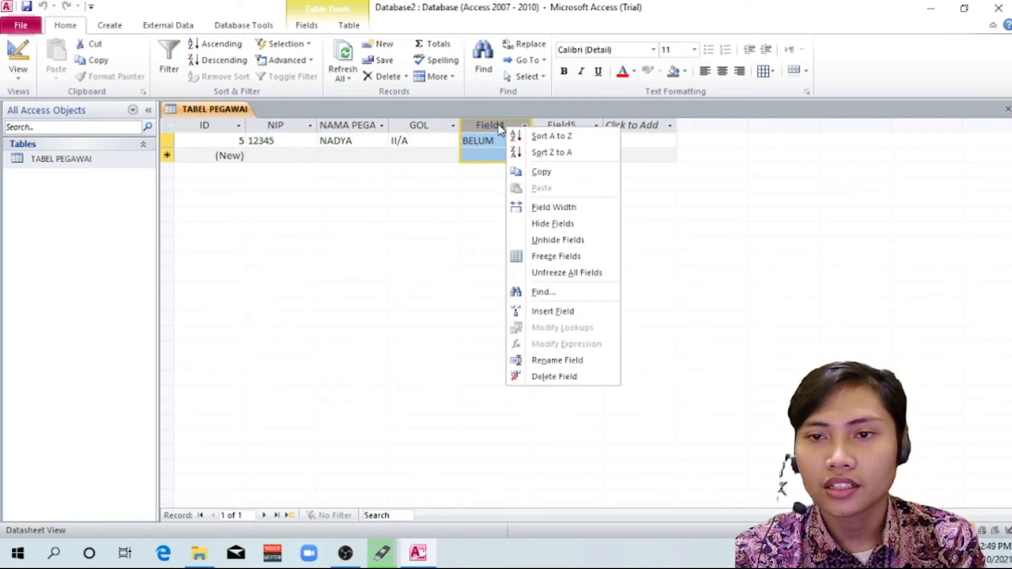
click(569, 362)
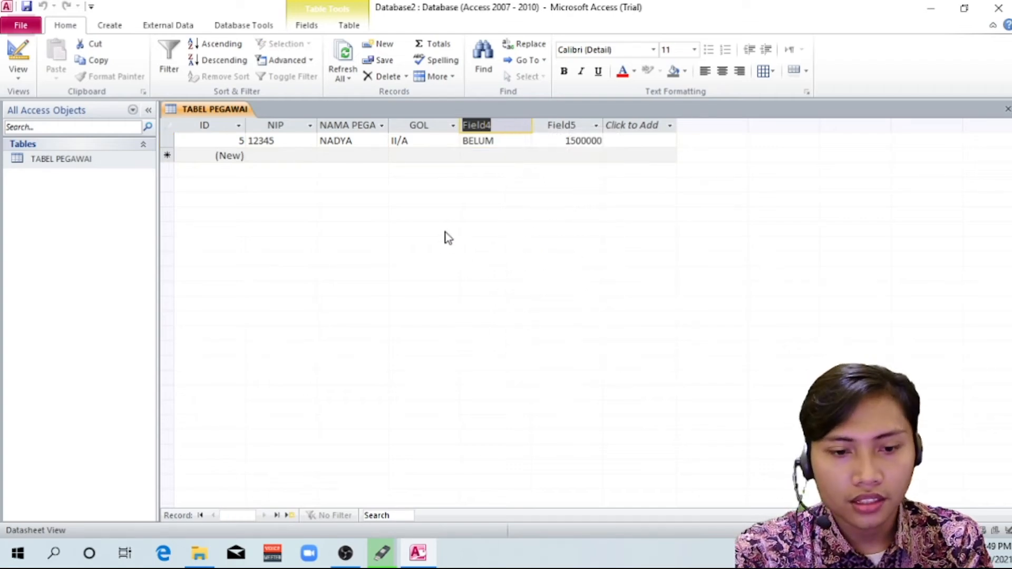
text(STATUS)
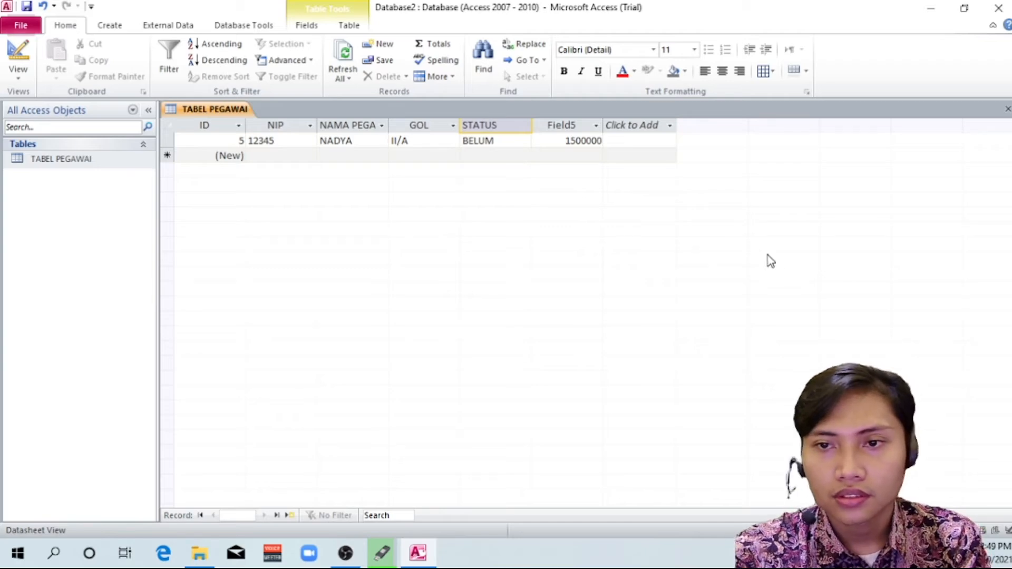
Rename the Field5 column as GAJI POKOK in the datasheet without adding another field
click(575, 122)
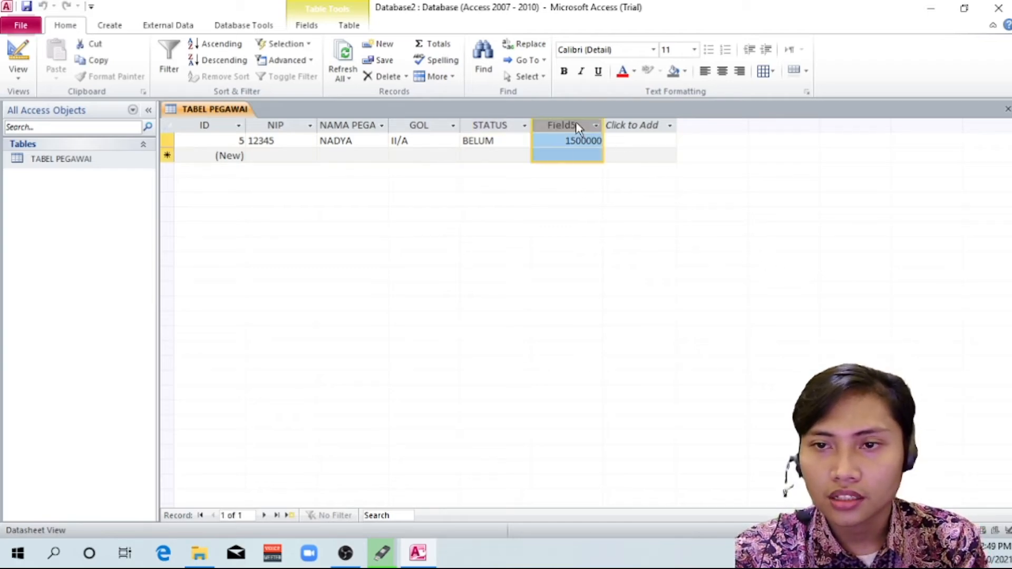
right_click(575, 121)
click(623, 357)
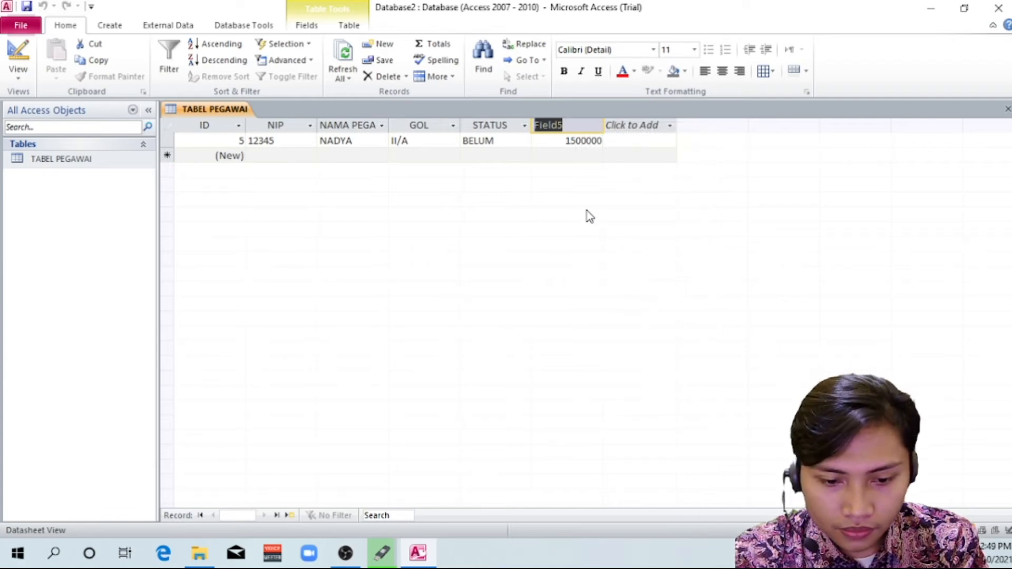
text(HA)
key(BackSpace)
key(BackSpace)
text(GA)
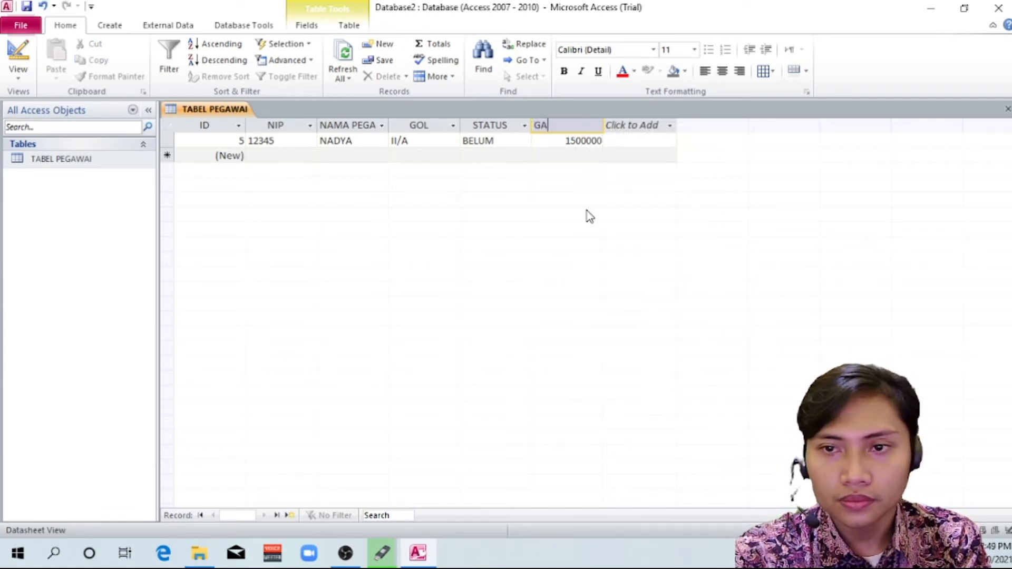
text(JI POKOK)
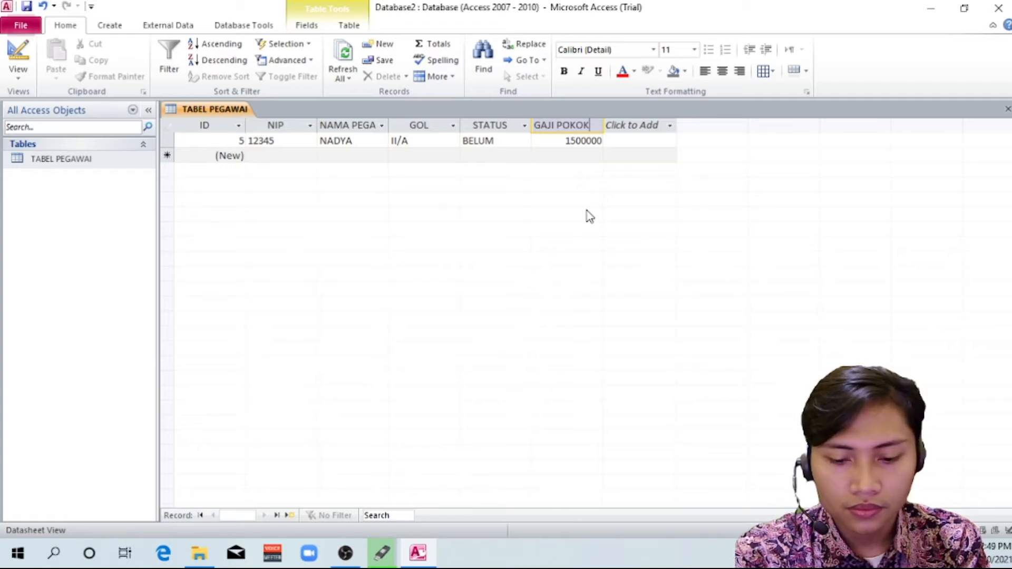
key(Return)
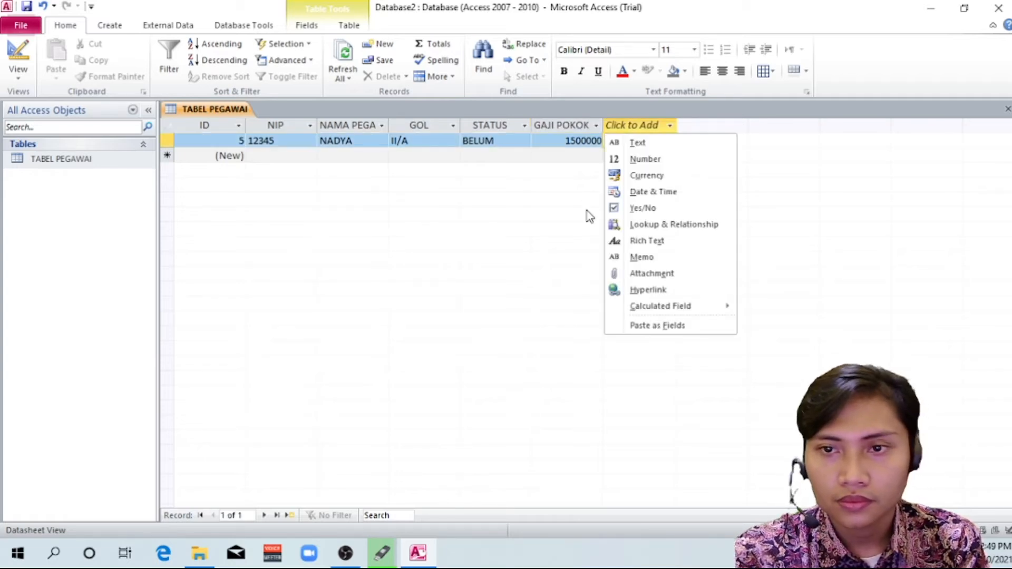
key(Escape)
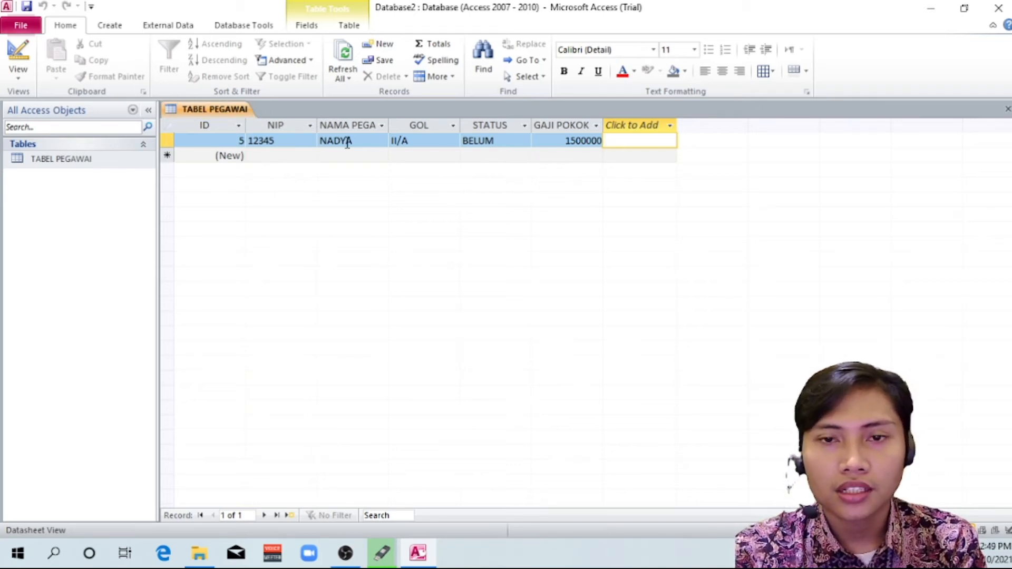
Review the text fields' types and sizes in Design View, and set the GAJI POKOK field's data type to Currency
click(18, 71)
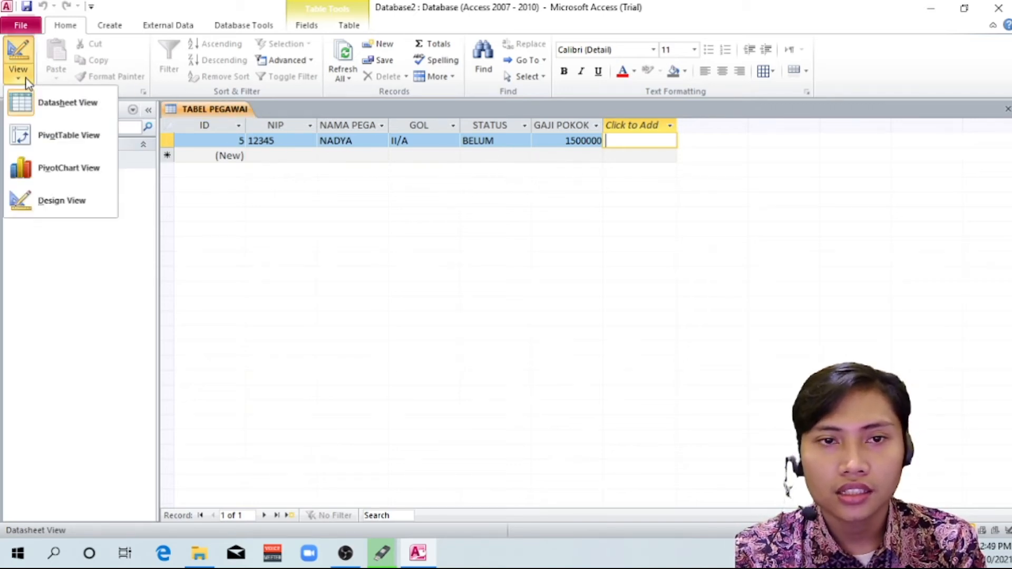
click(48, 200)
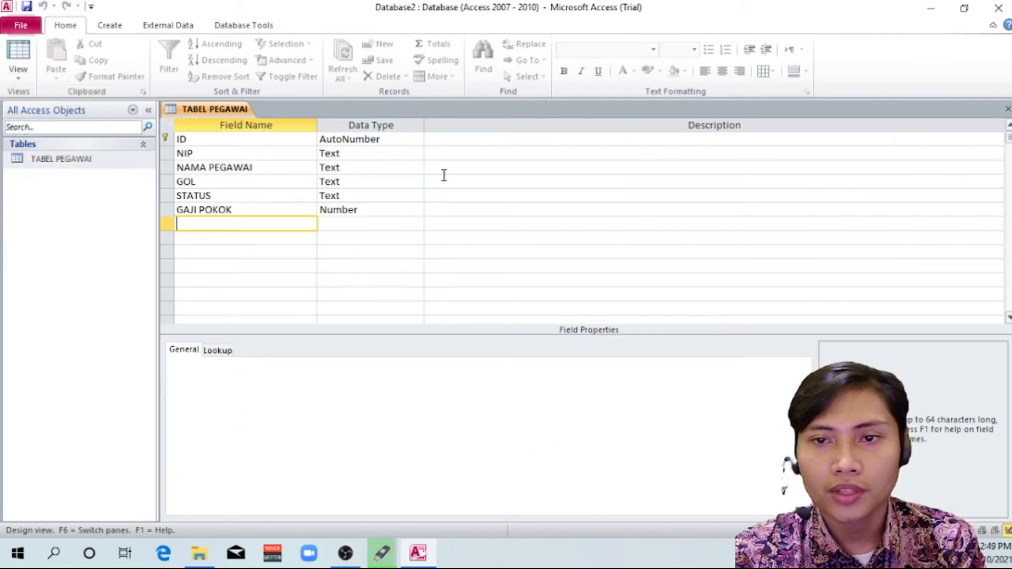
click(366, 154)
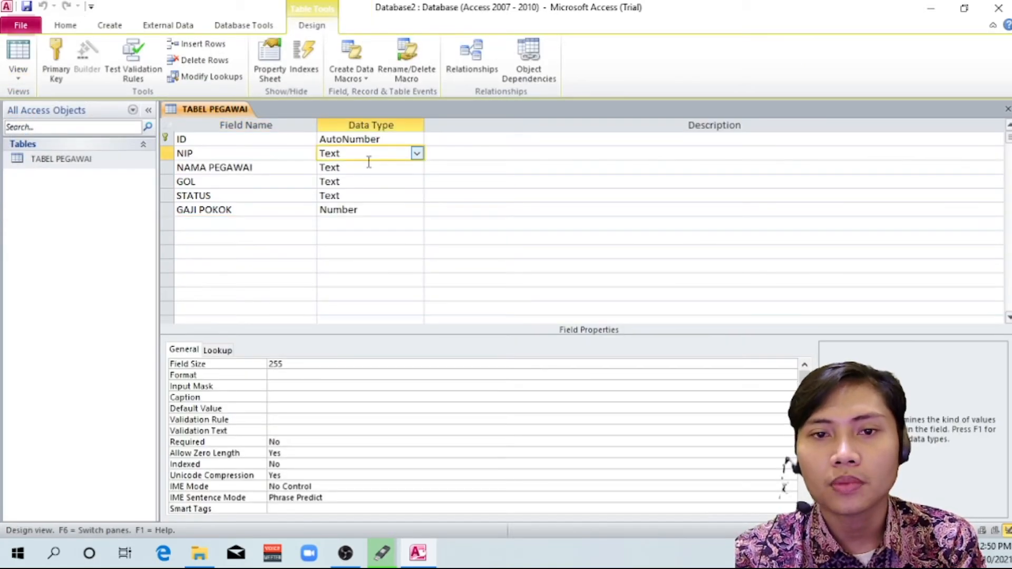
click(373, 166)
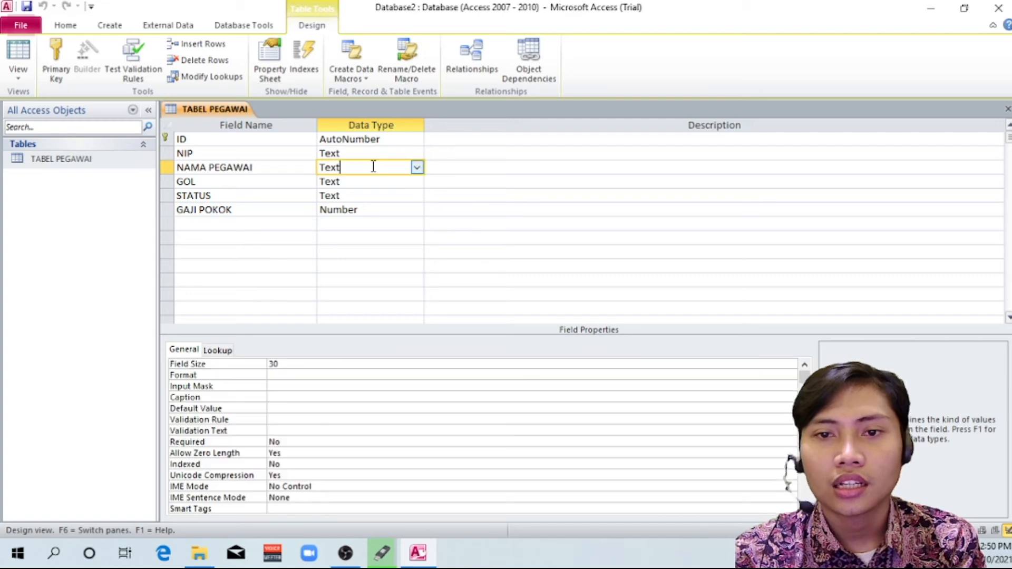
click(403, 181)
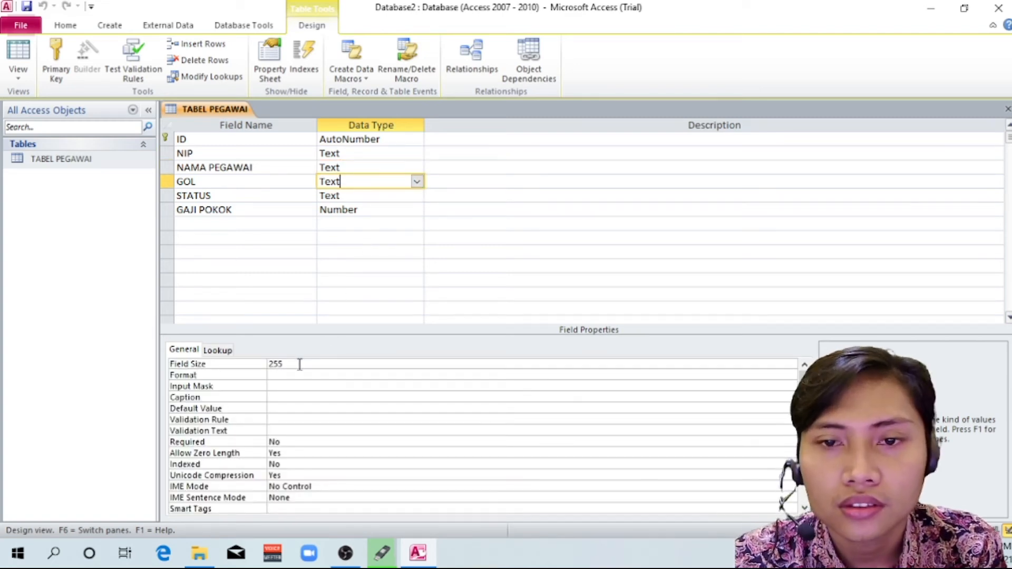
click(350, 200)
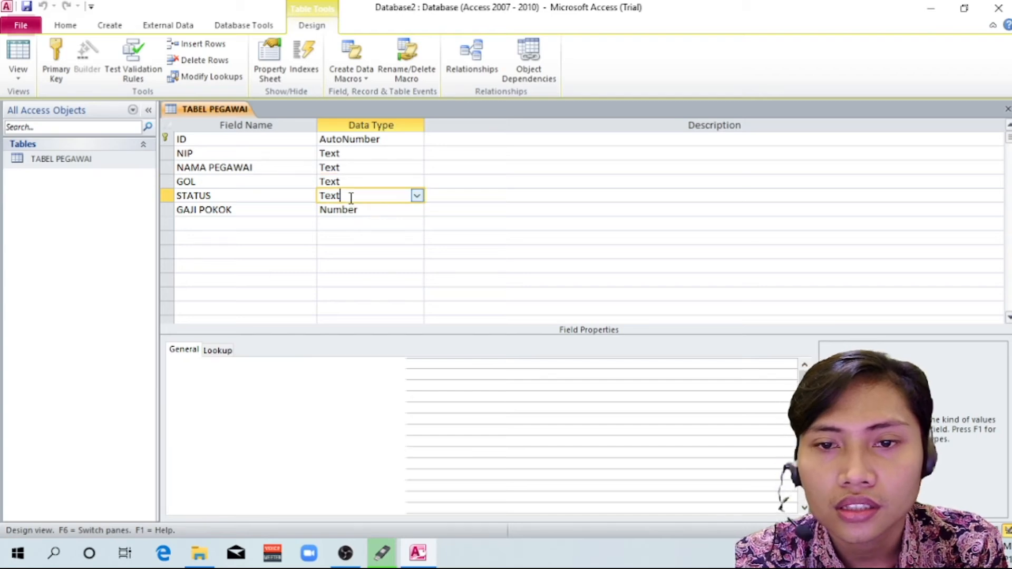
click(400, 210)
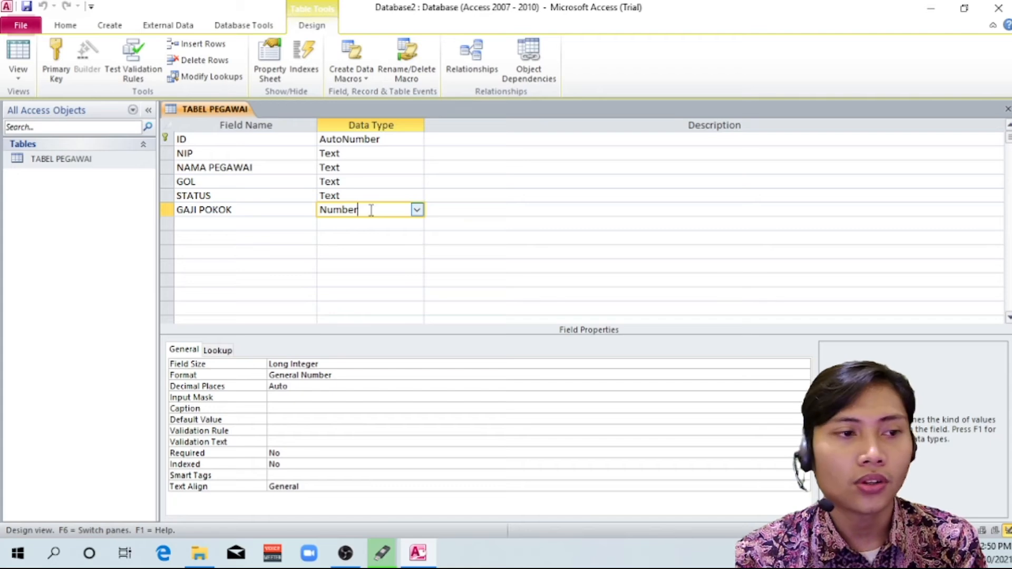
click(416, 210)
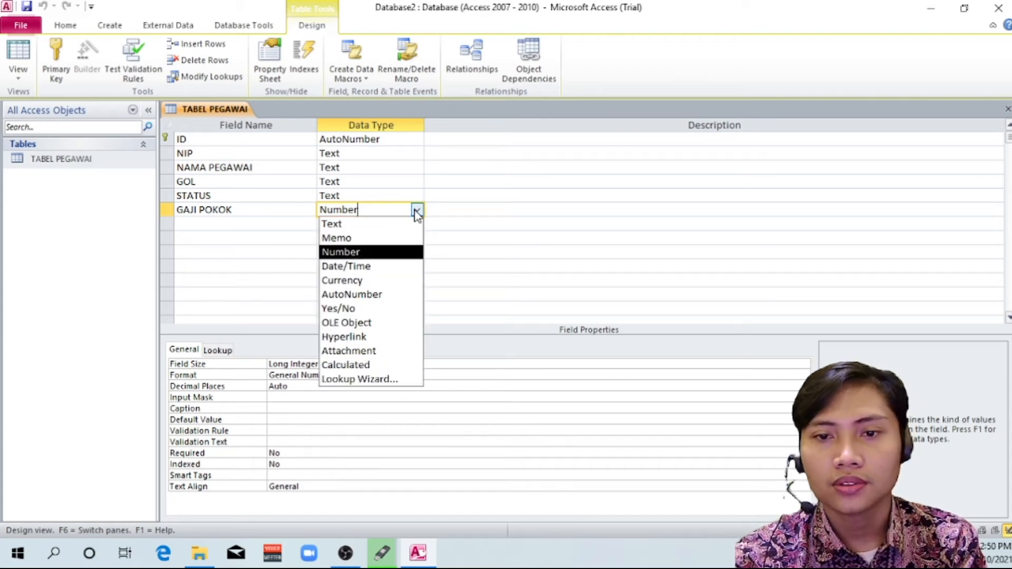
click(376, 282)
Save the table design and open TABEL PEGAWAI in Datasheet View to check how the GAJI POKOK amount is displayed
click(92, 163)
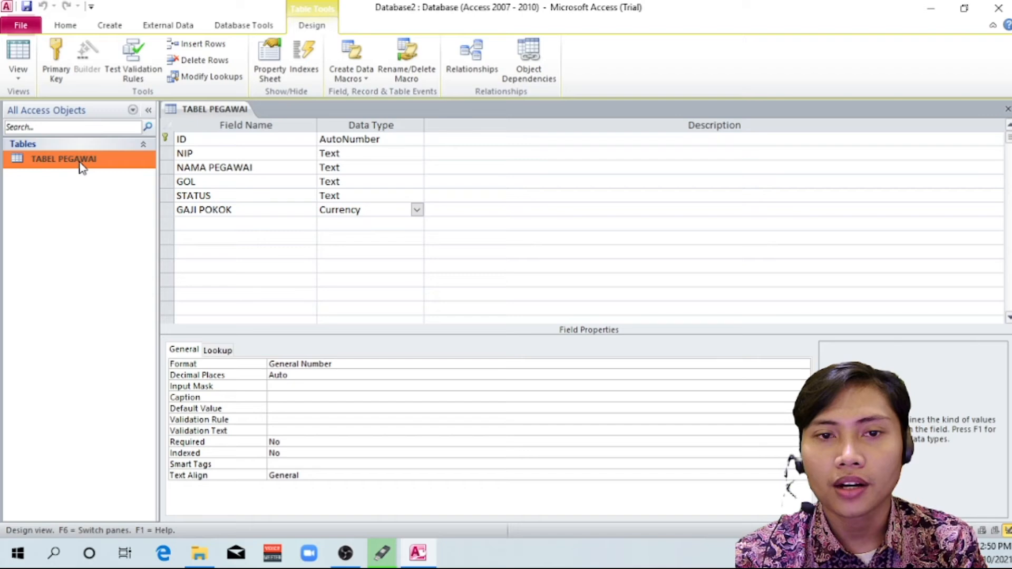
double_click(79, 161)
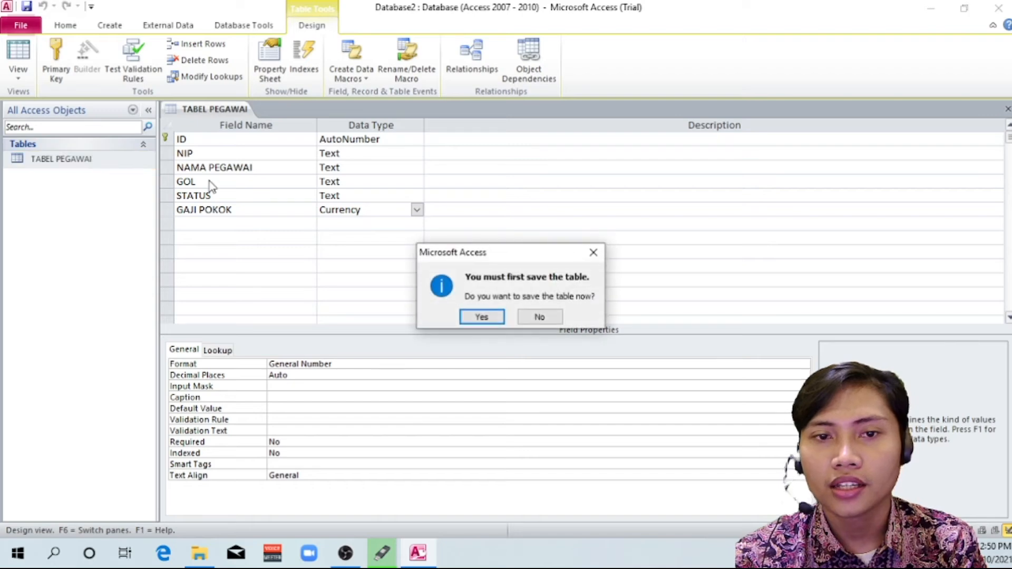
click(497, 315)
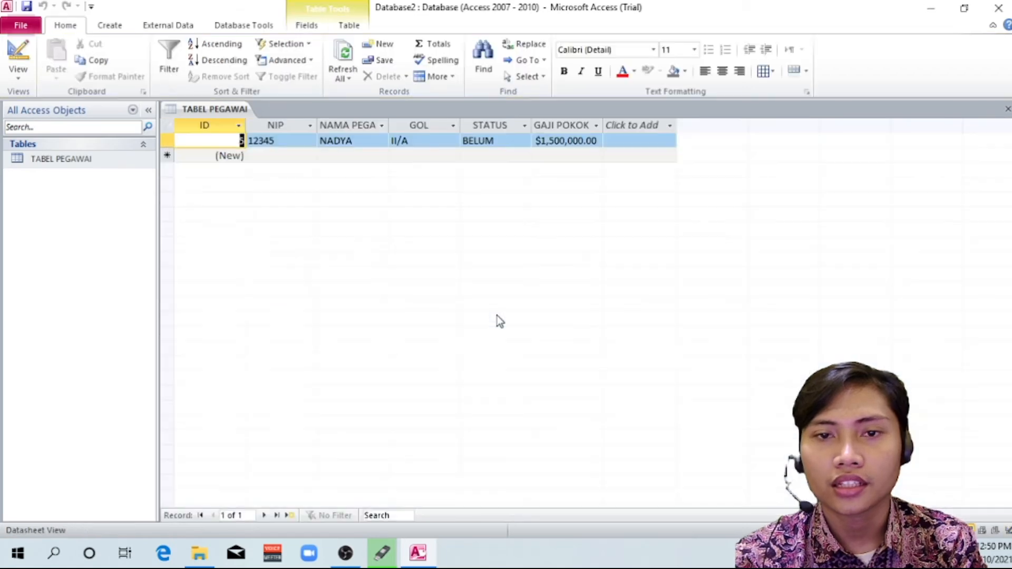
click(72, 162)
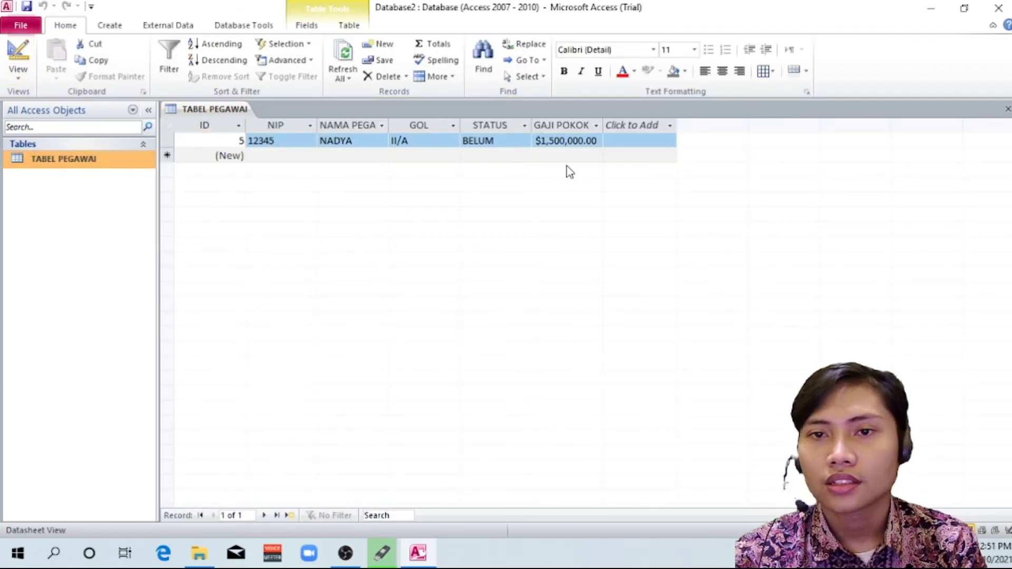
click(580, 143)
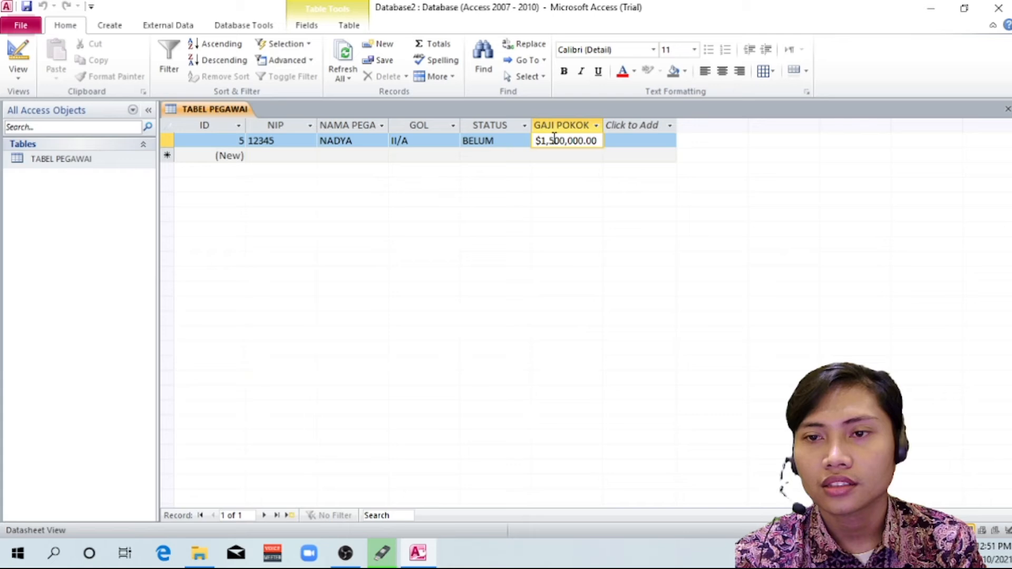
click(519, 140)
click(568, 141)
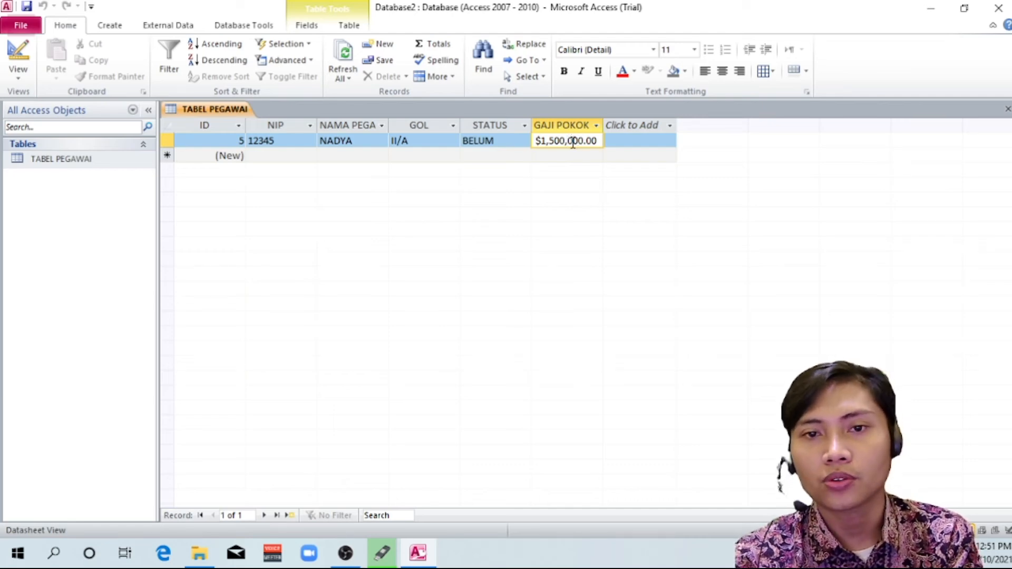
Add a second record with the employee's NIP and name, GOL II/B, STATUS KAWIN and GAJI POKOK 2000000
click(275, 156)
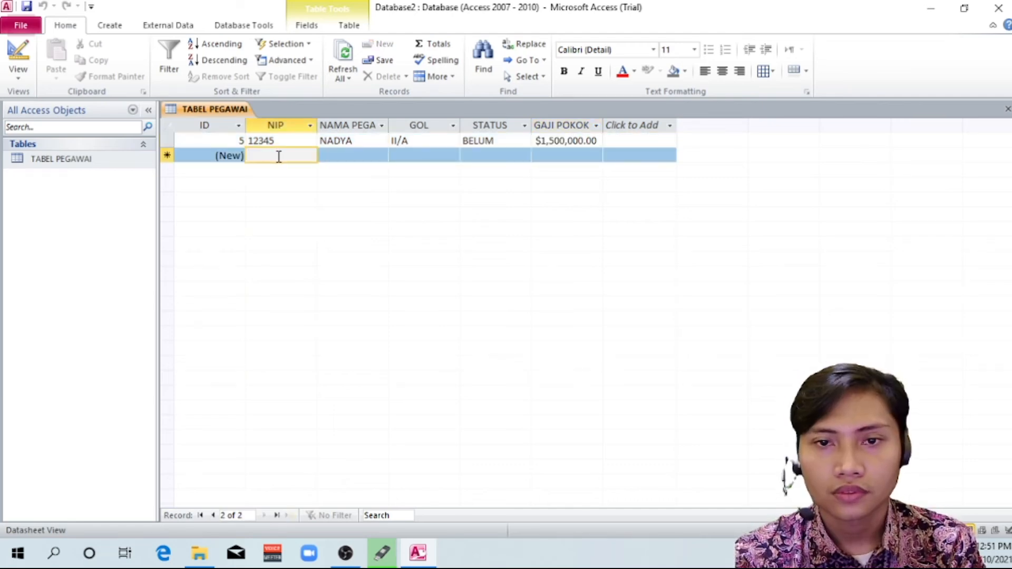
text(1234)
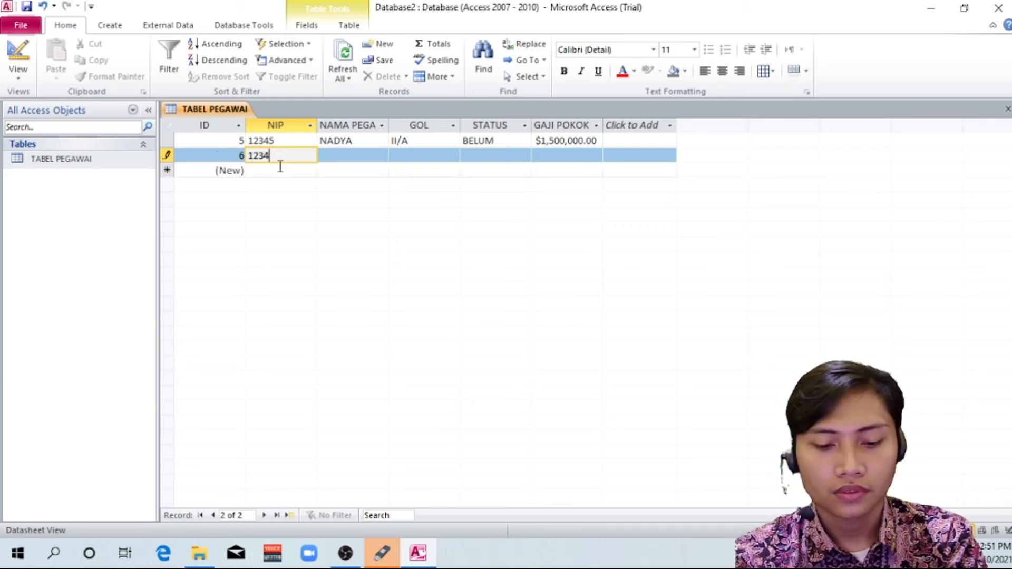
key(Tab)
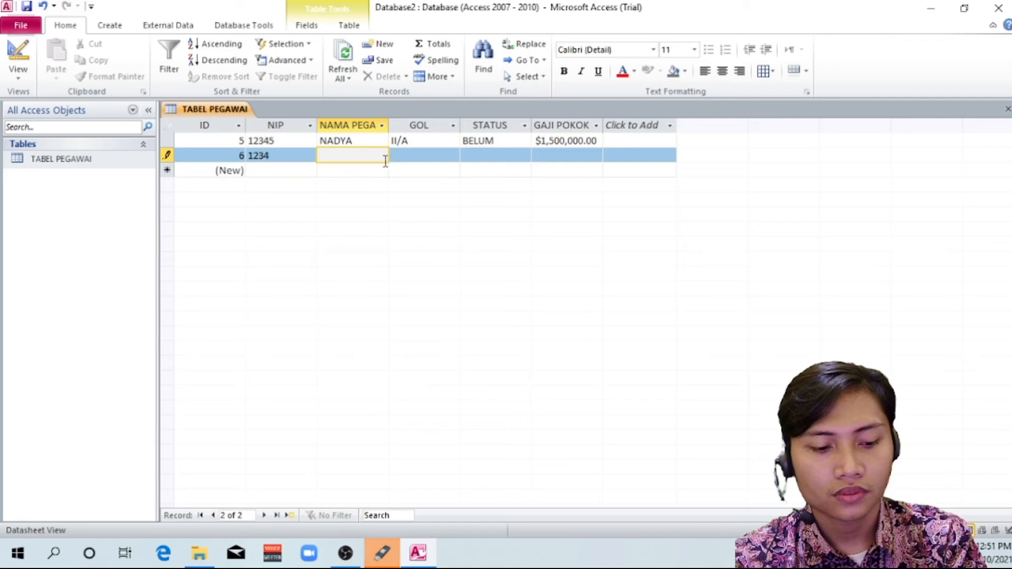
text(BUDI)
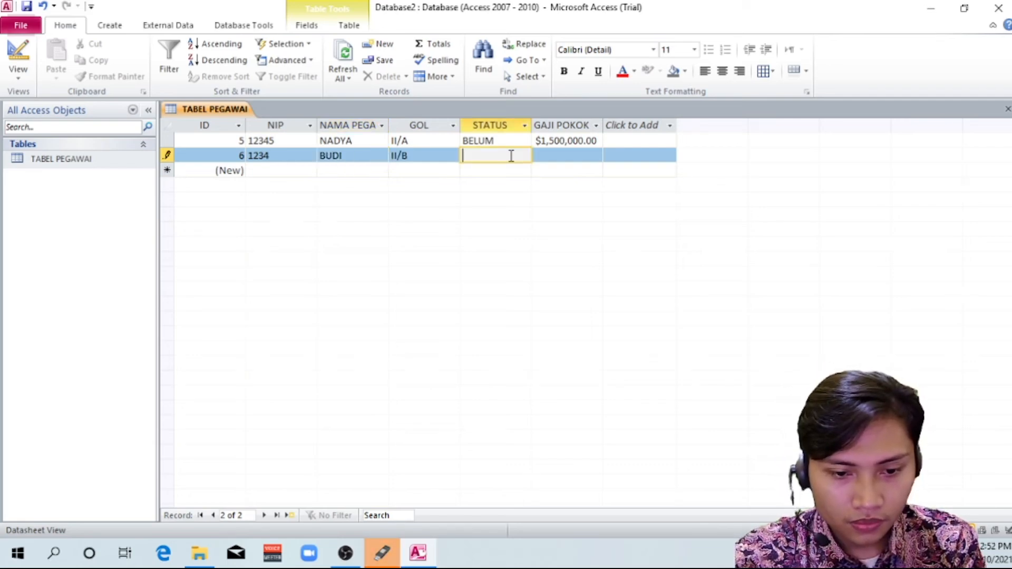
text(KAWIN)
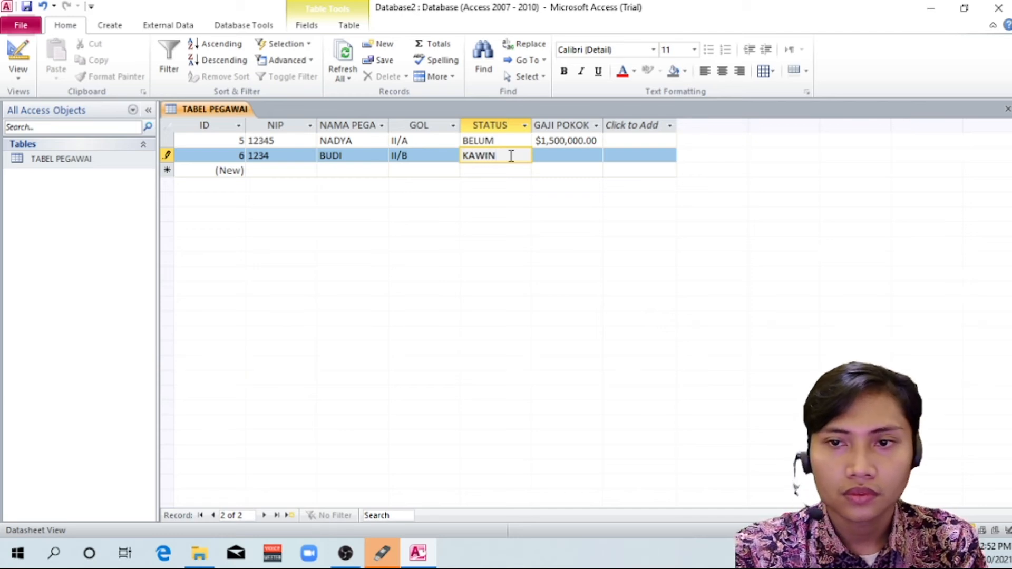
click(556, 153)
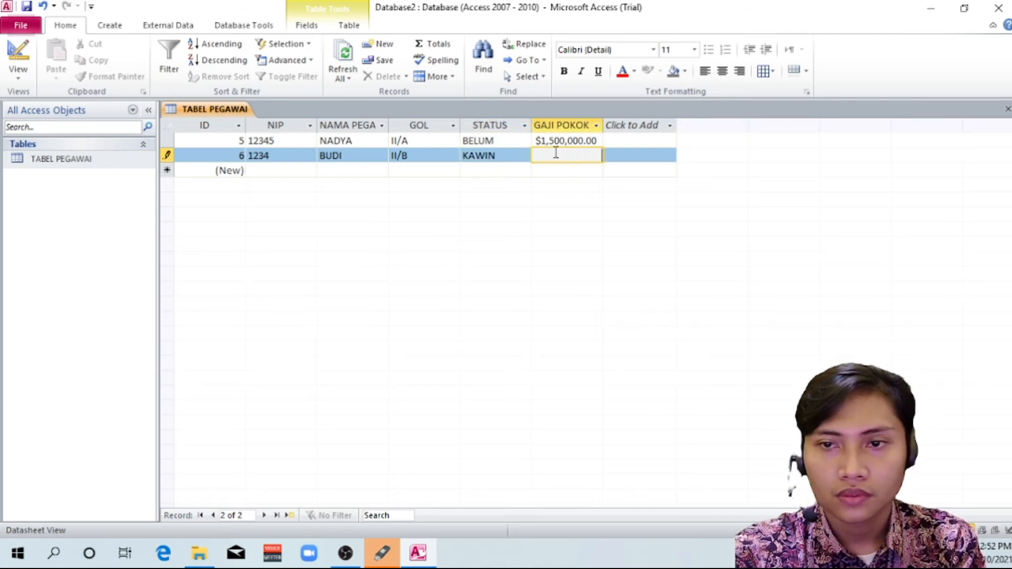
text(2,000,000)
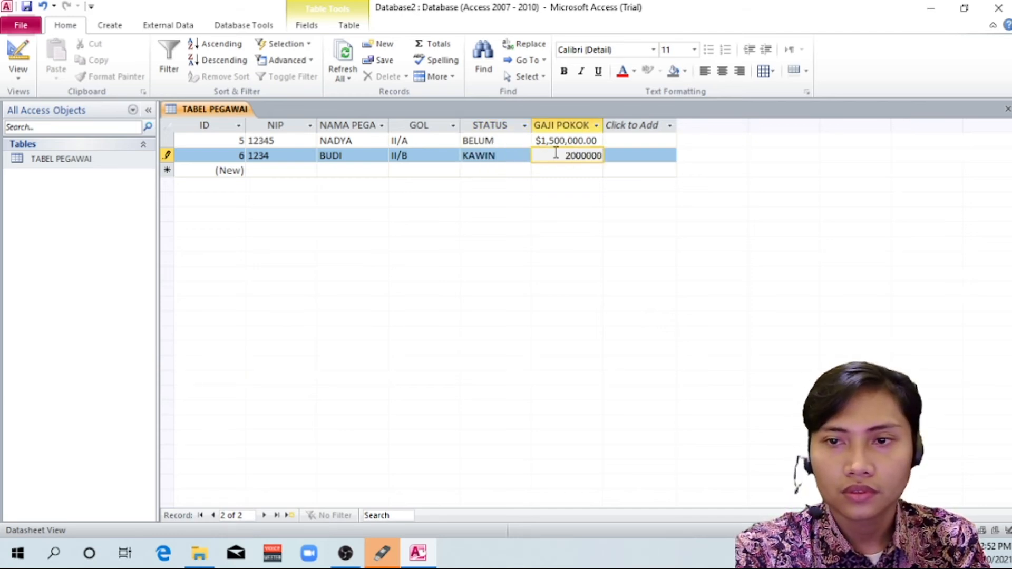
key(shift+Return)
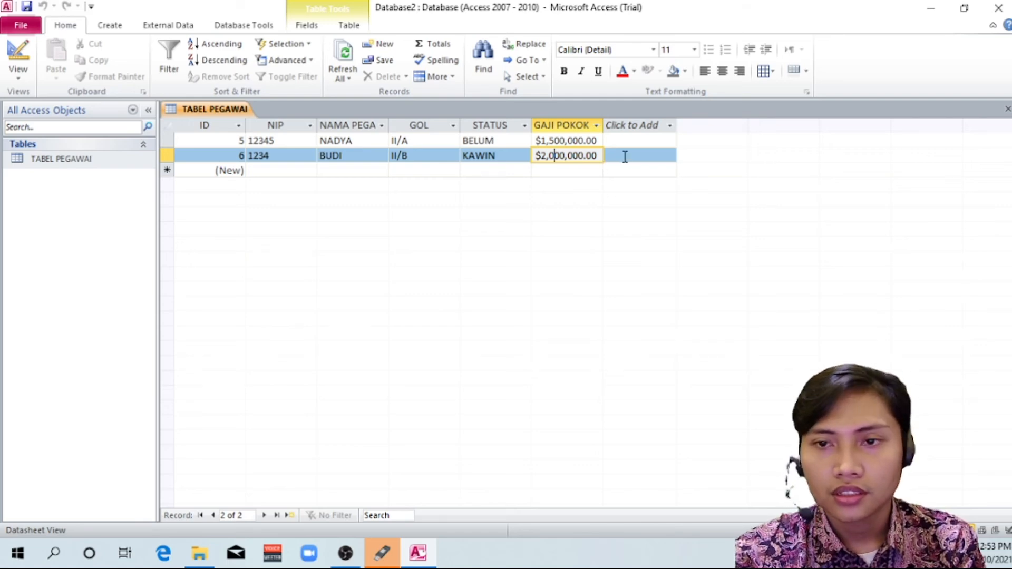
click(502, 140)
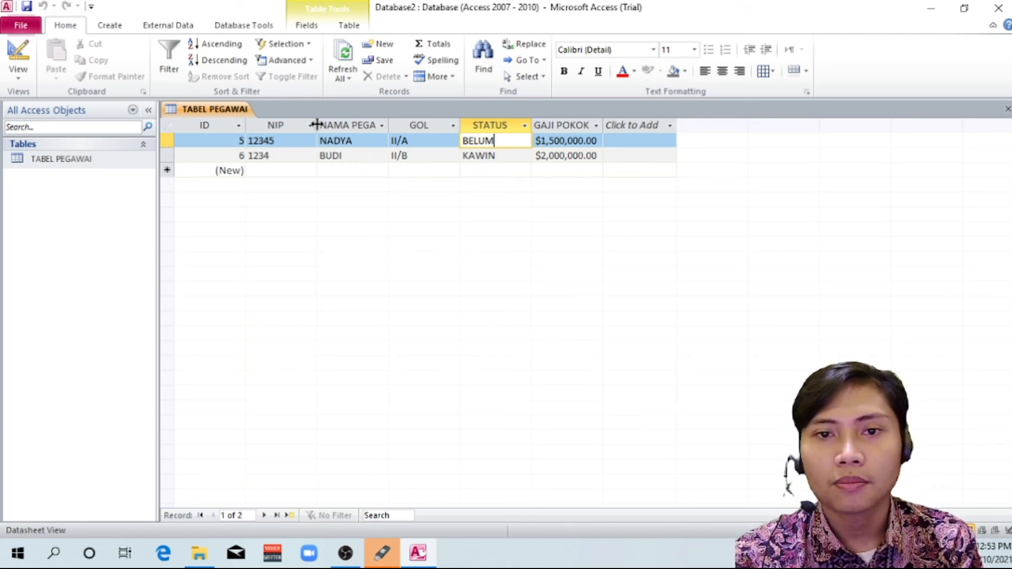
Save a copy of the database in Documents as LATIHAN 1_NAMAmhs, allowing the open objects to be closed
click(23, 29)
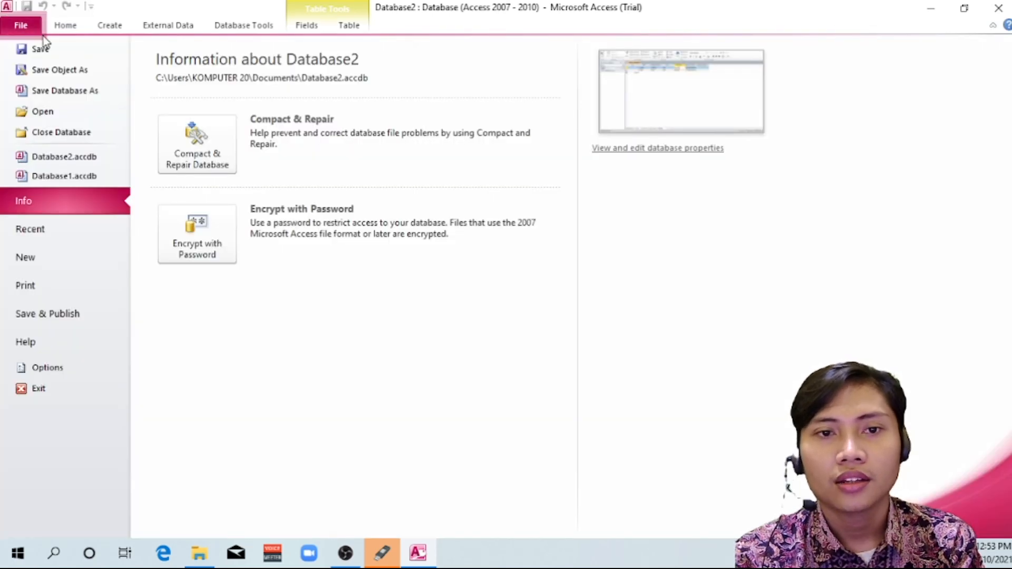
click(61, 86)
click(477, 316)
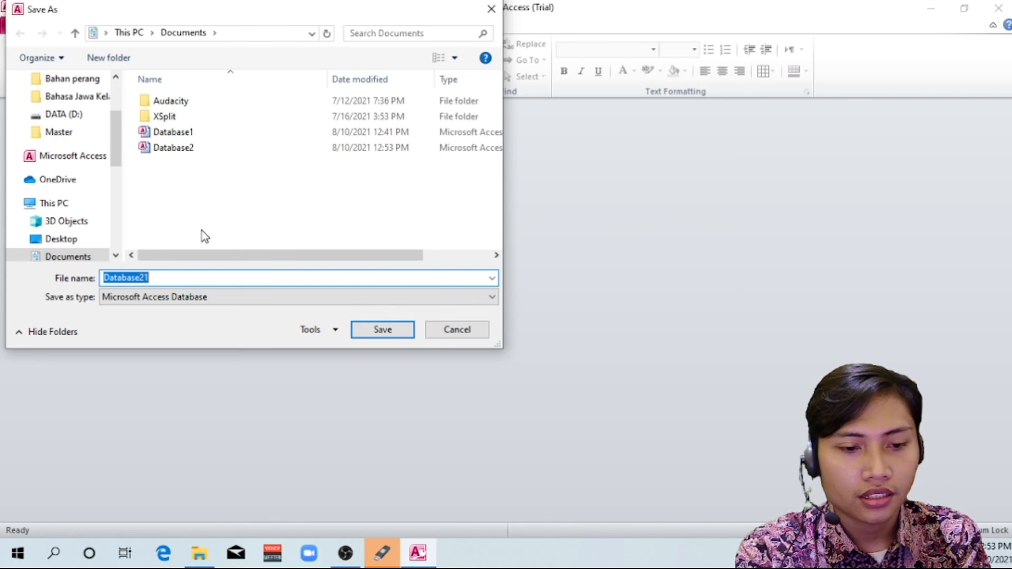
key(BackSpace)
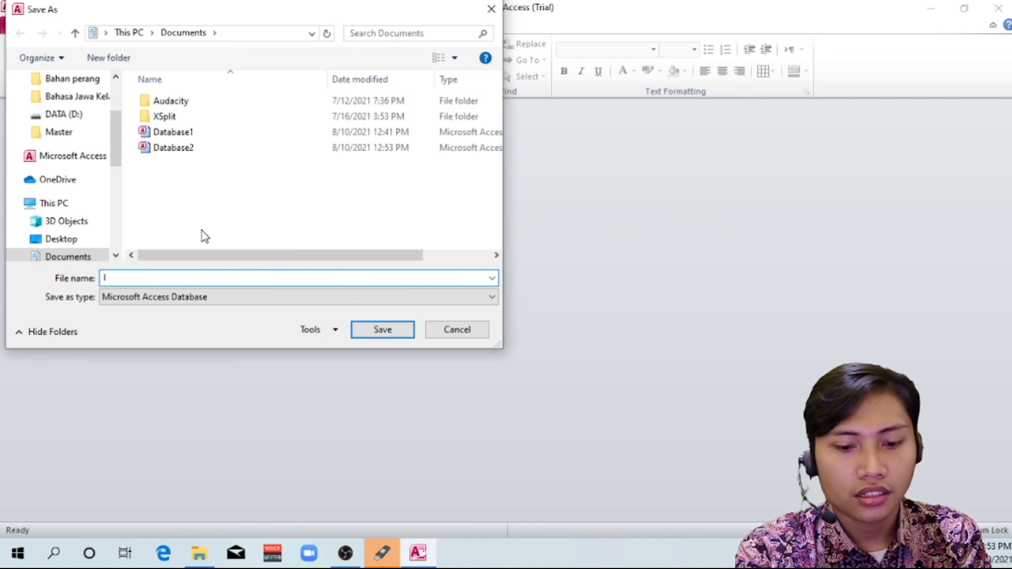
text(LATIHAN 1)
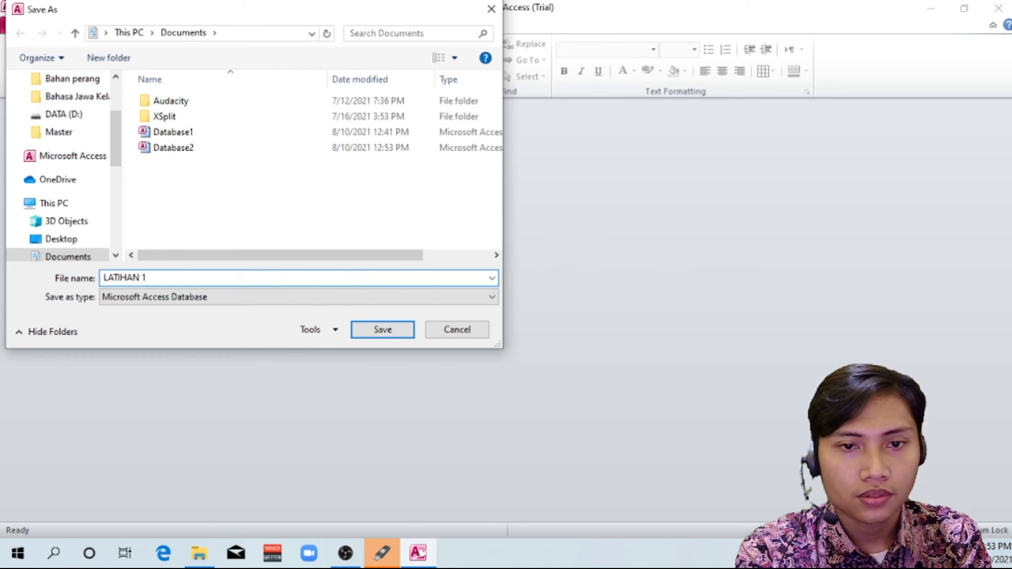
text(_NAMA)
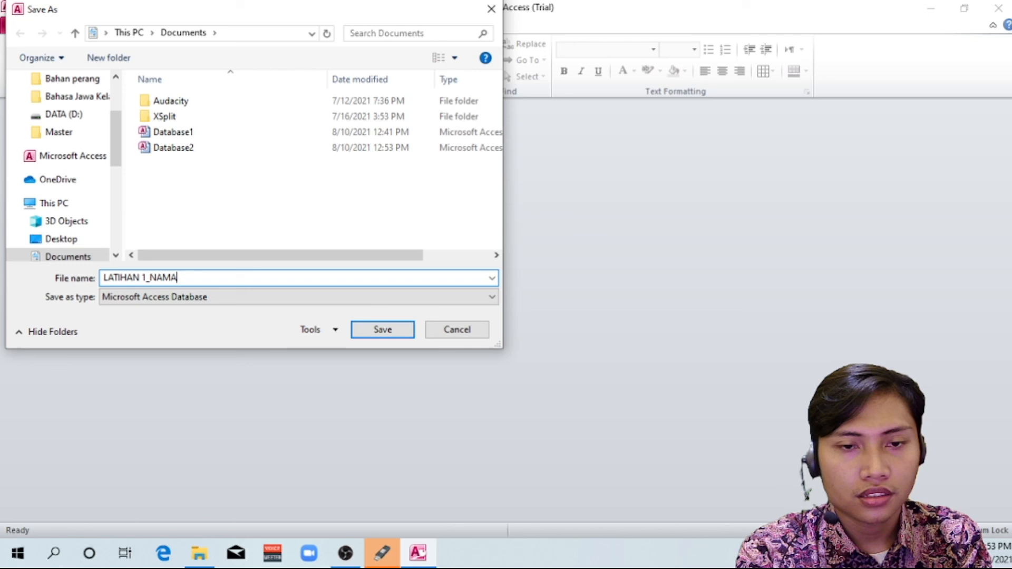
key(BackSpace)
key(BackSpace)
key(BackSpace)
key(BackSpace)
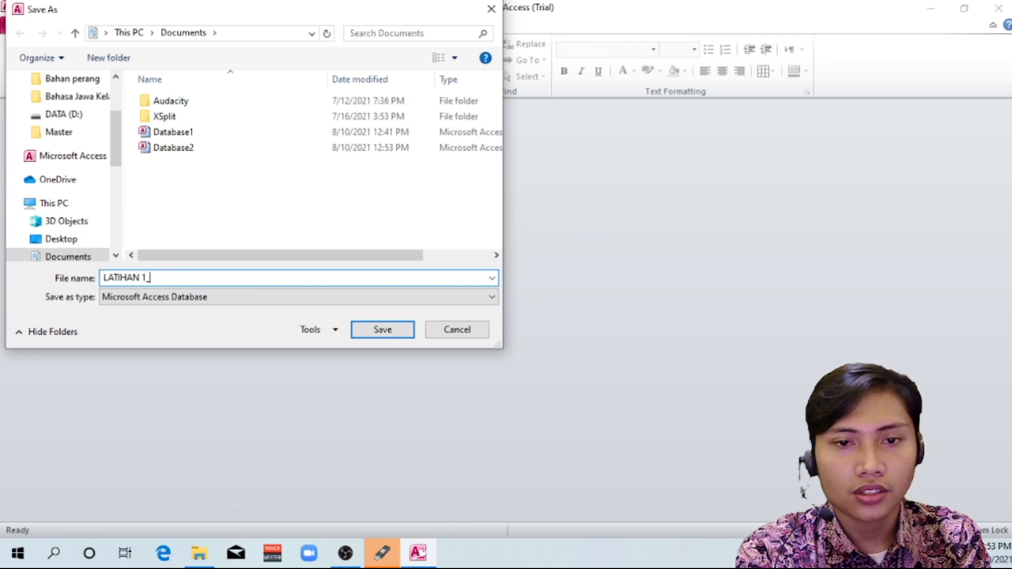
text(NAMAmhs)
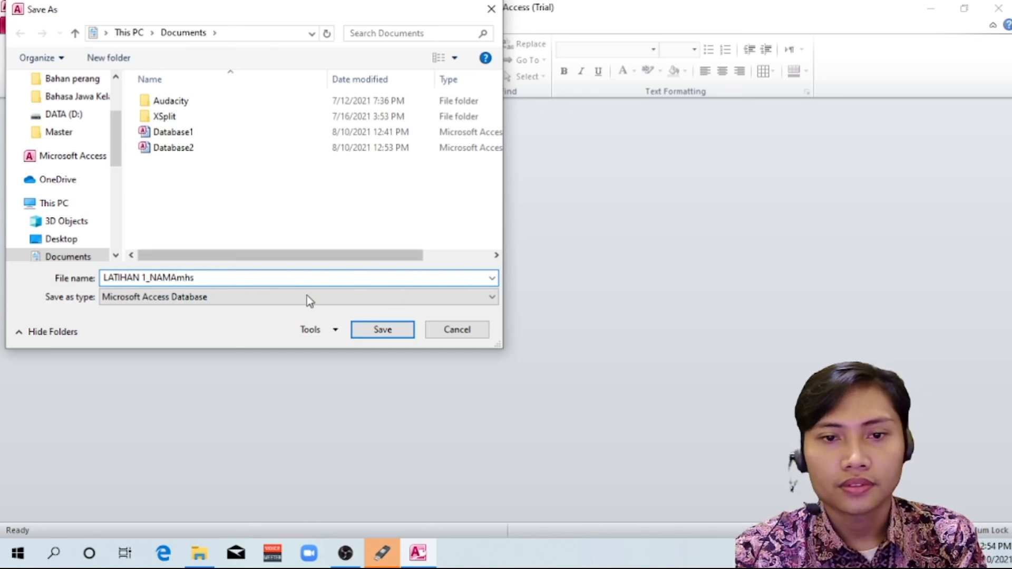
click(399, 336)
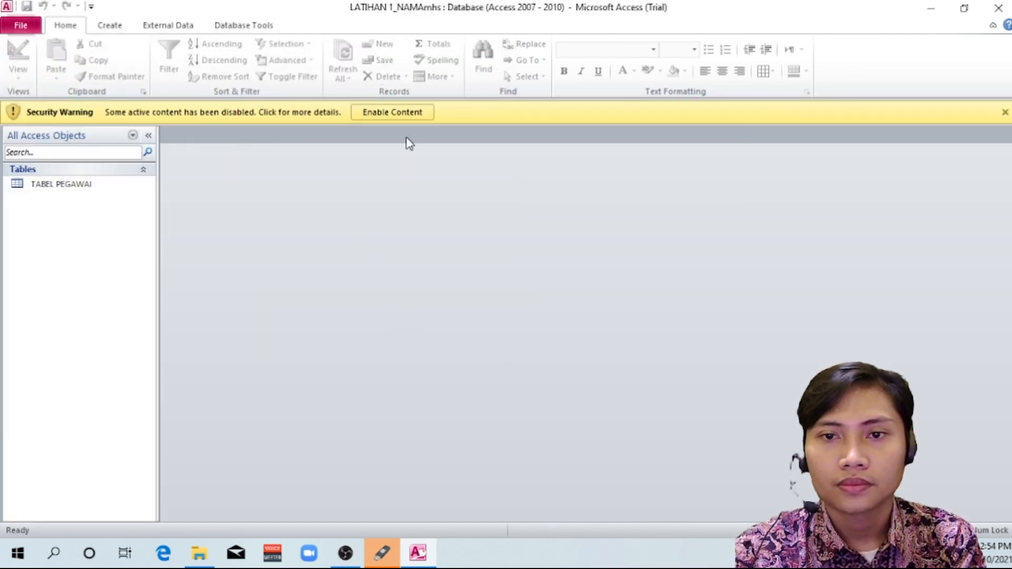
Enable the database's active content and open TABEL PEGAWAI in Datasheet View
click(413, 112)
double_click(96, 162)
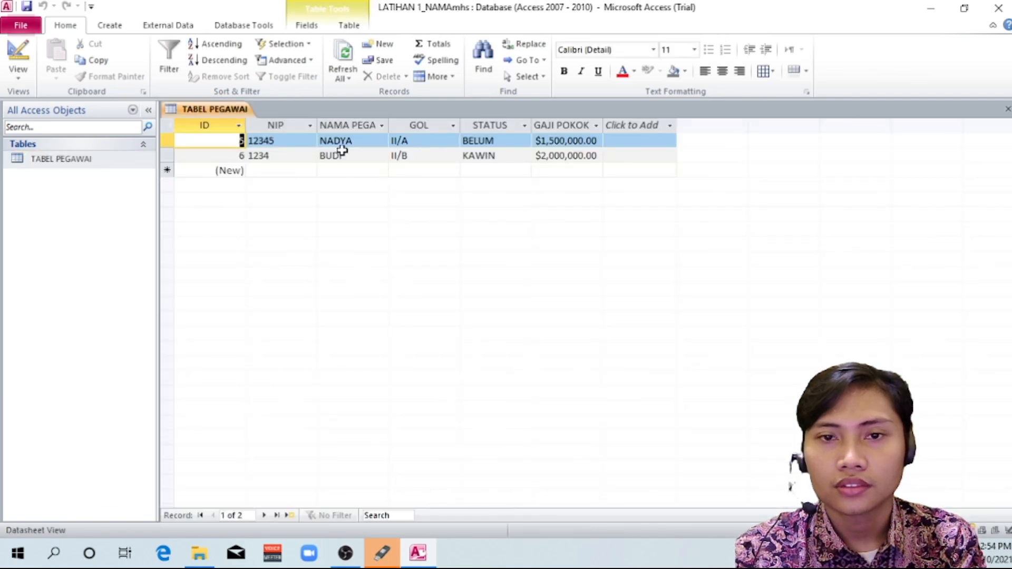